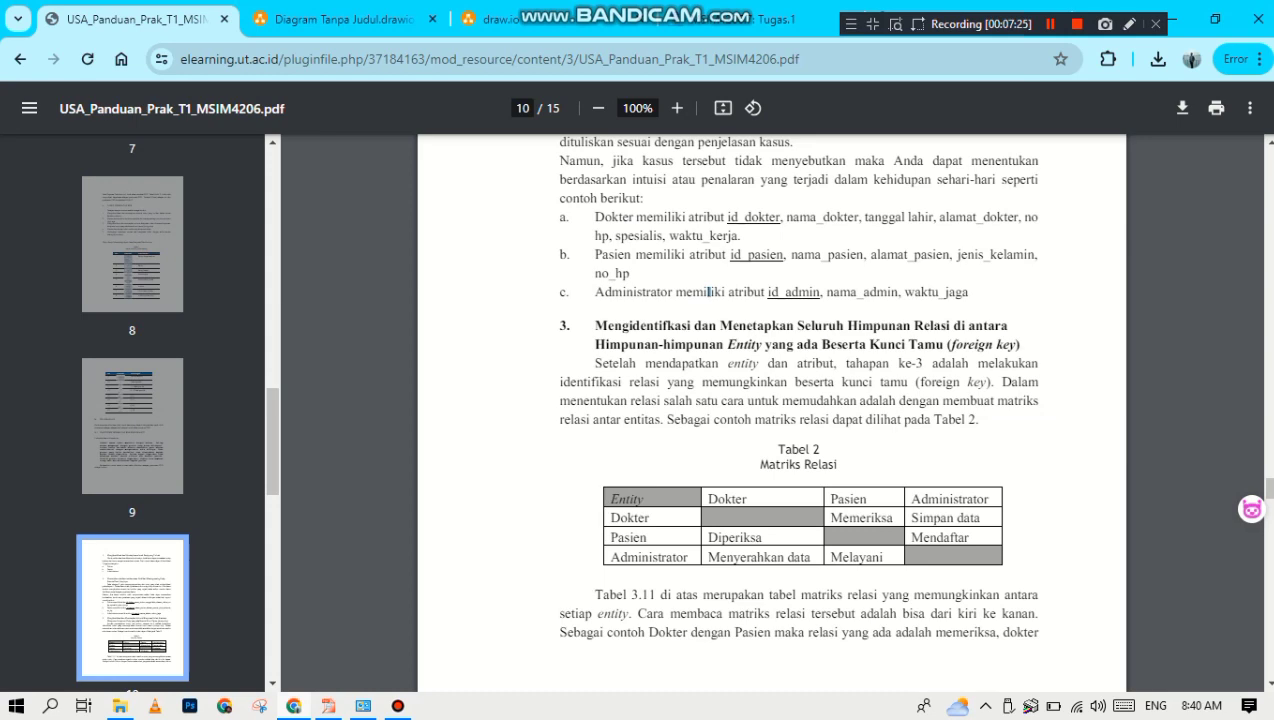
- Bring up the TUGAS 1 assignment in the PDF reader and read its car rental case
mouse_move(328, 706)
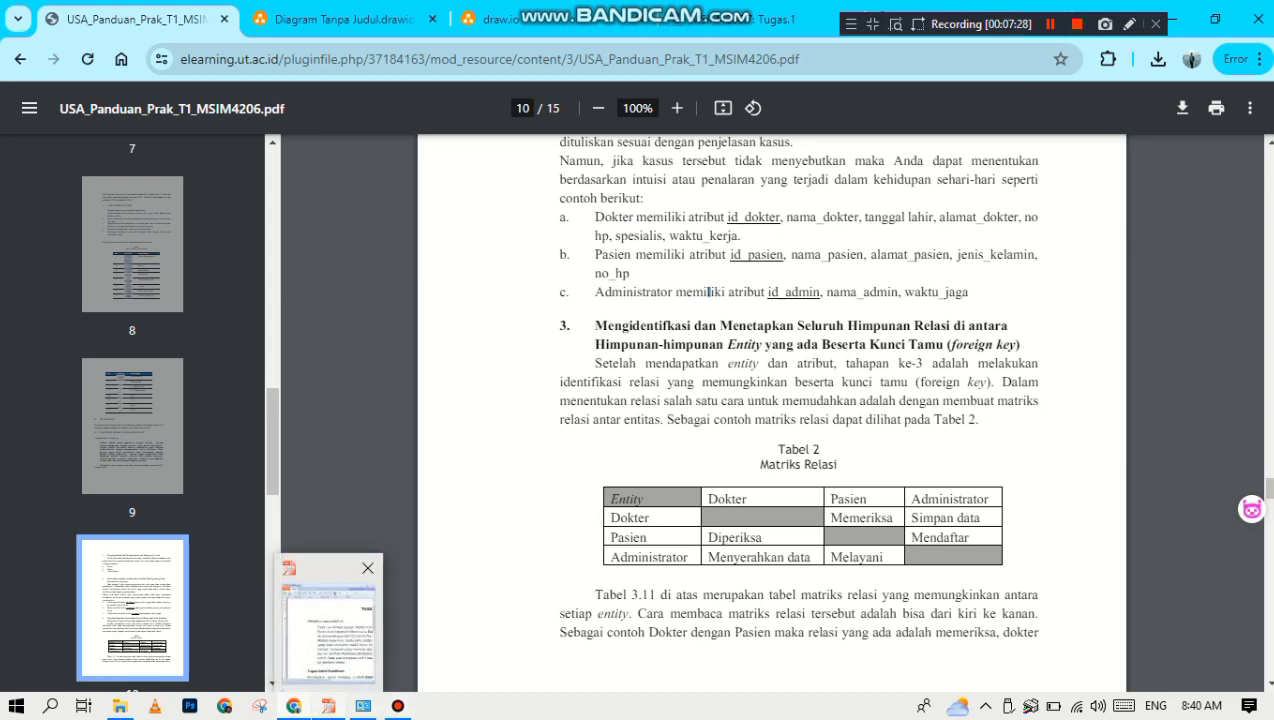
click(330, 625)
drag(830, 661, 857, 661)
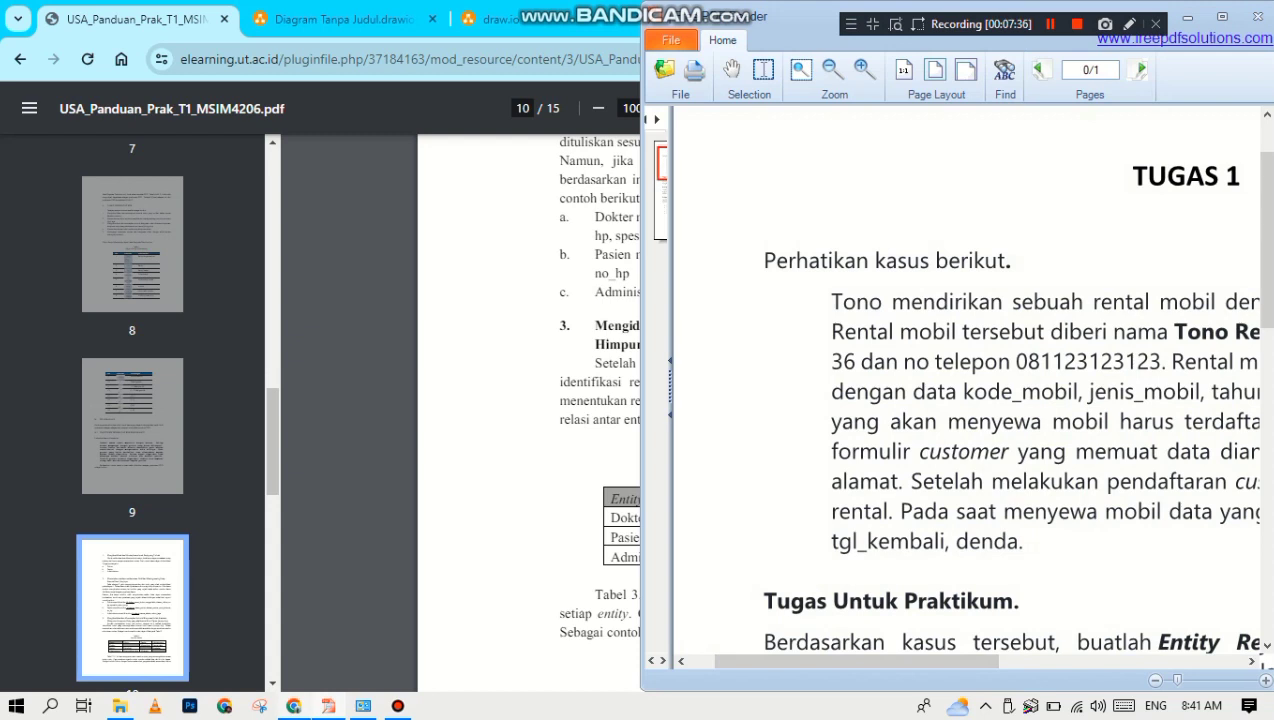
key(alt+Tab)
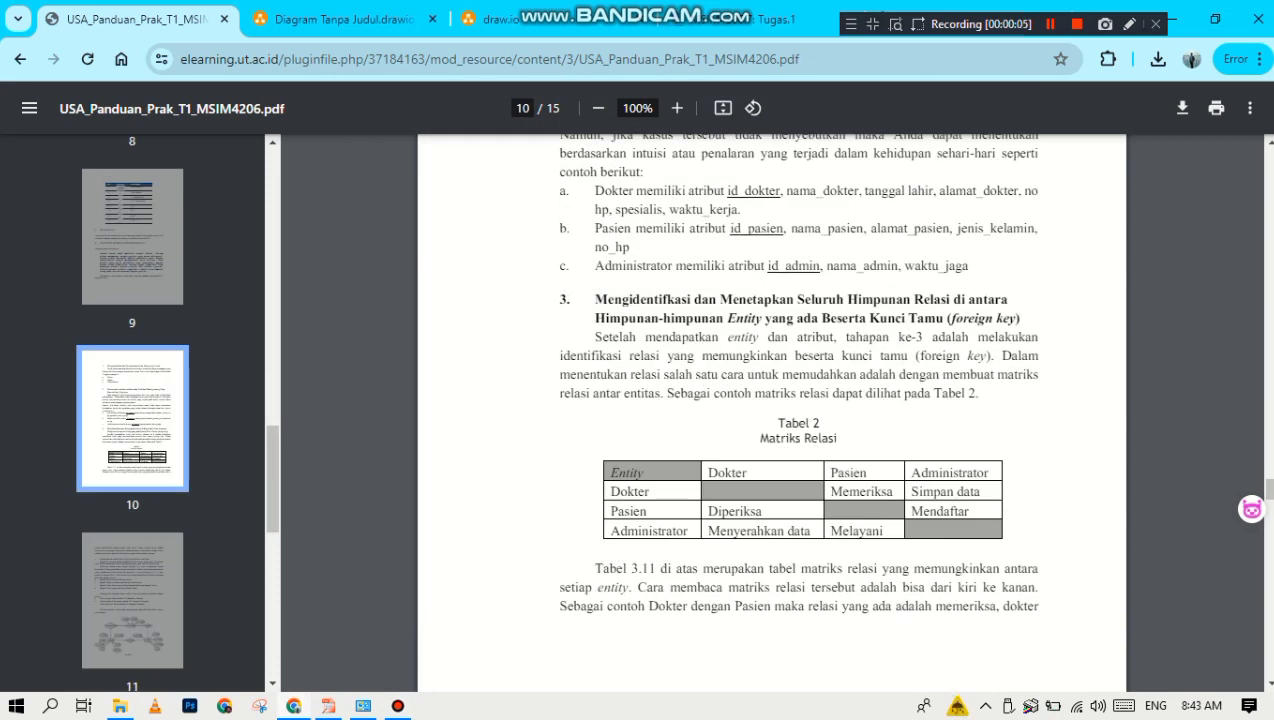
- Review the guide's relation matrix on page 10 and the cardinality rules and example ER diagram on page 11, dismissing the backup reminder
scroll(770, 400, down, 2)
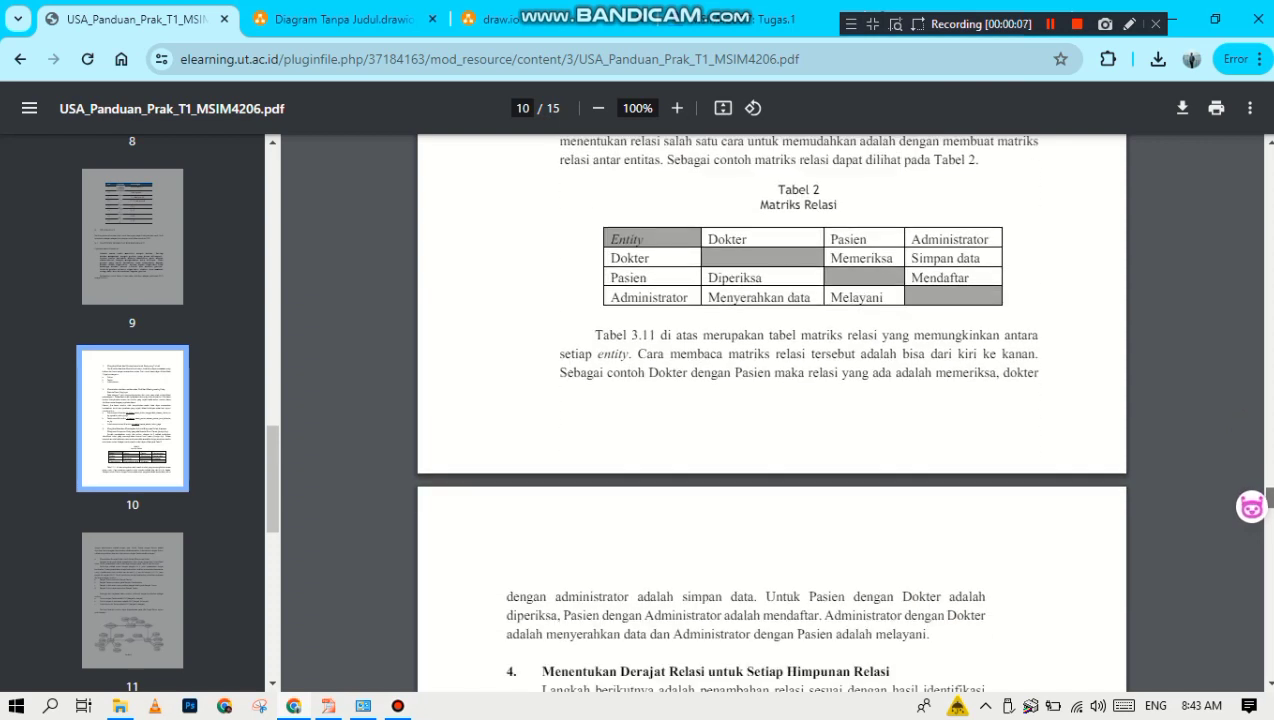
scroll(770, 400, down, 2)
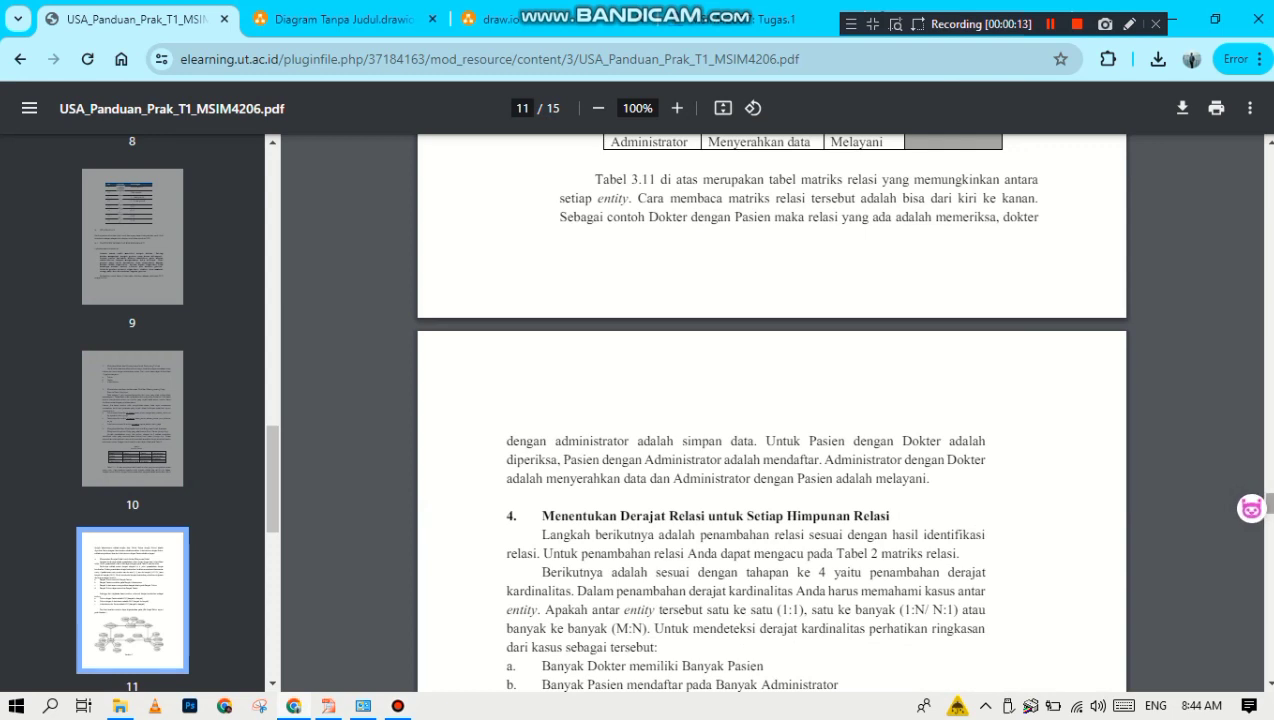
scroll(770, 410, down, 3)
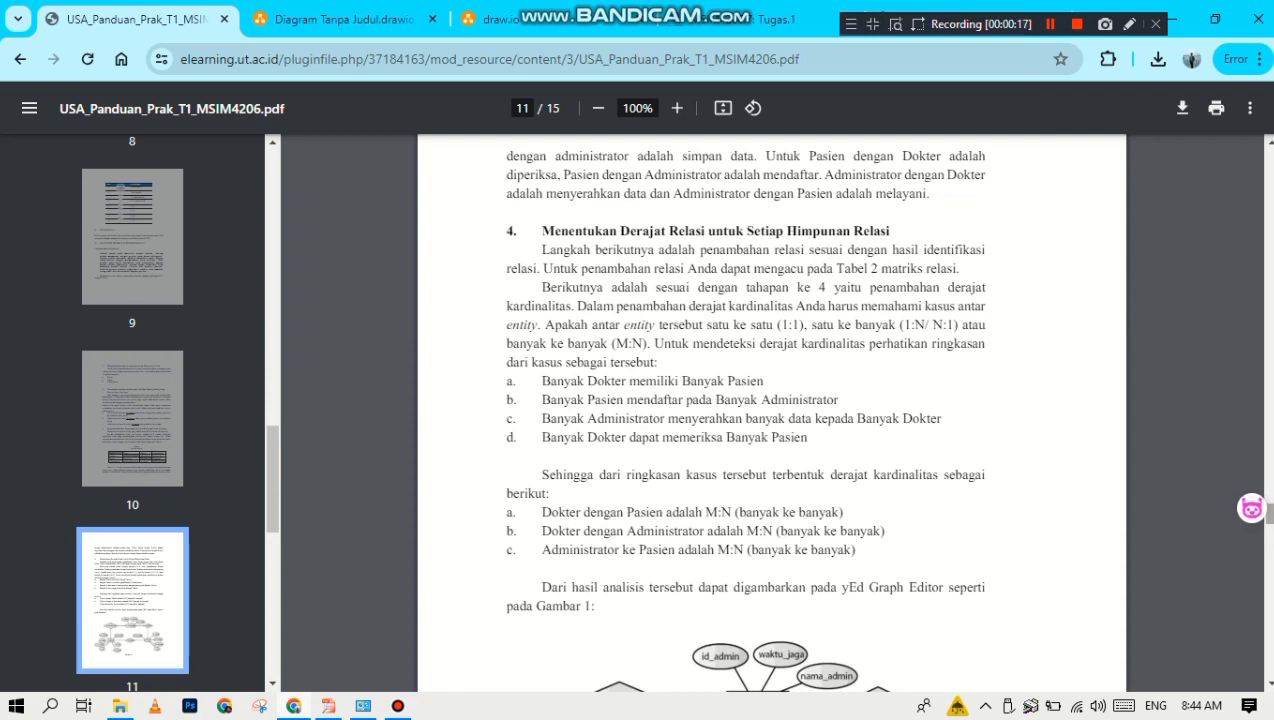
scroll(770, 410, up, 5)
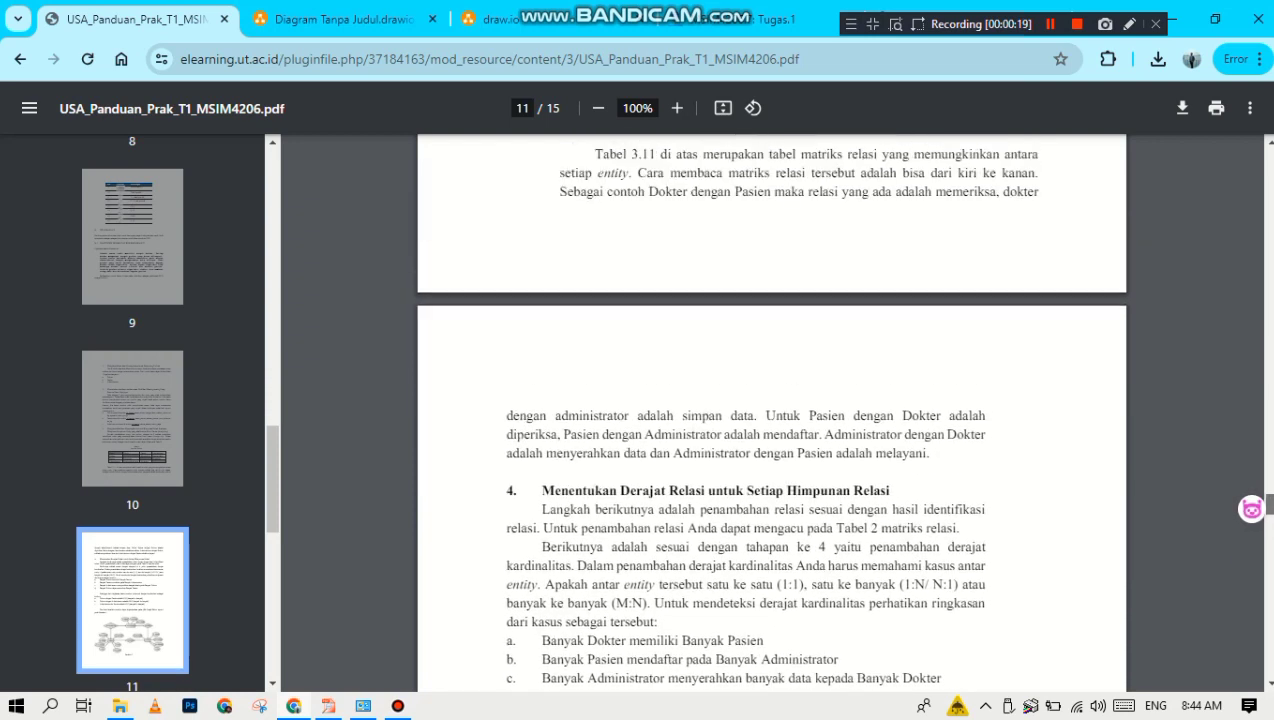
scroll(770, 410, down, 1)
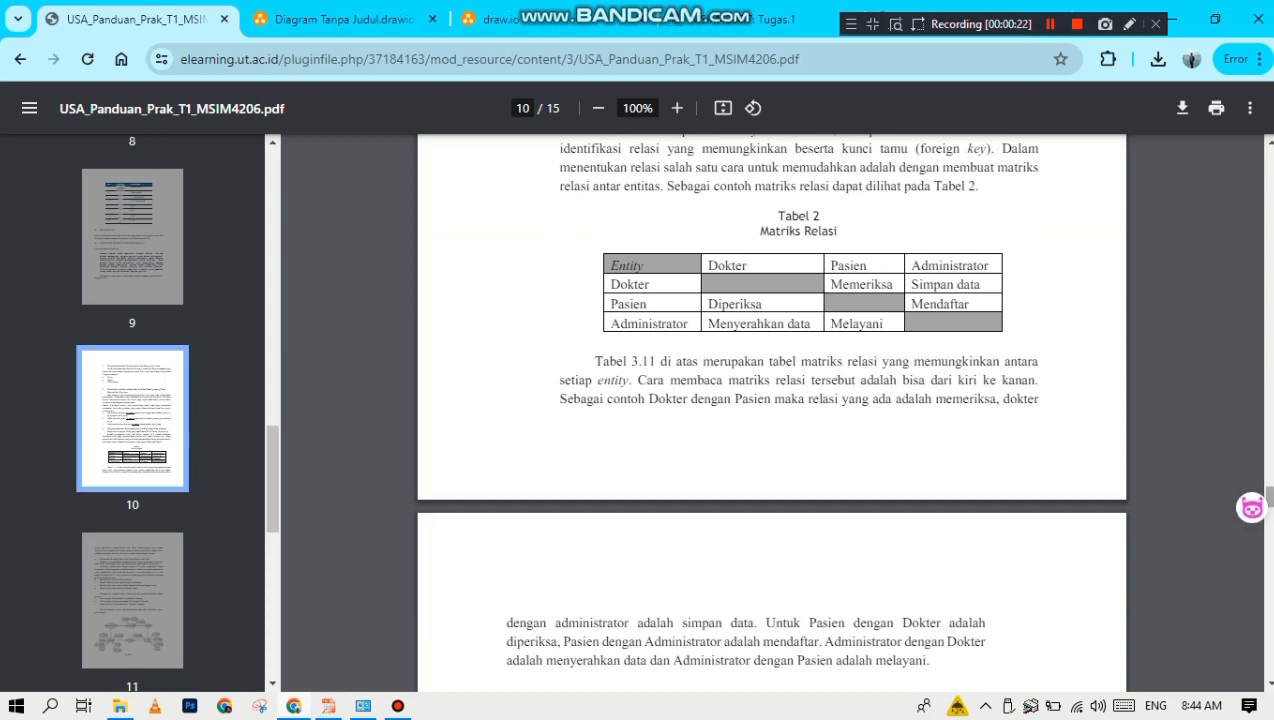
scroll(770, 410, down, 4)
scroll(770, 410, up, 1)
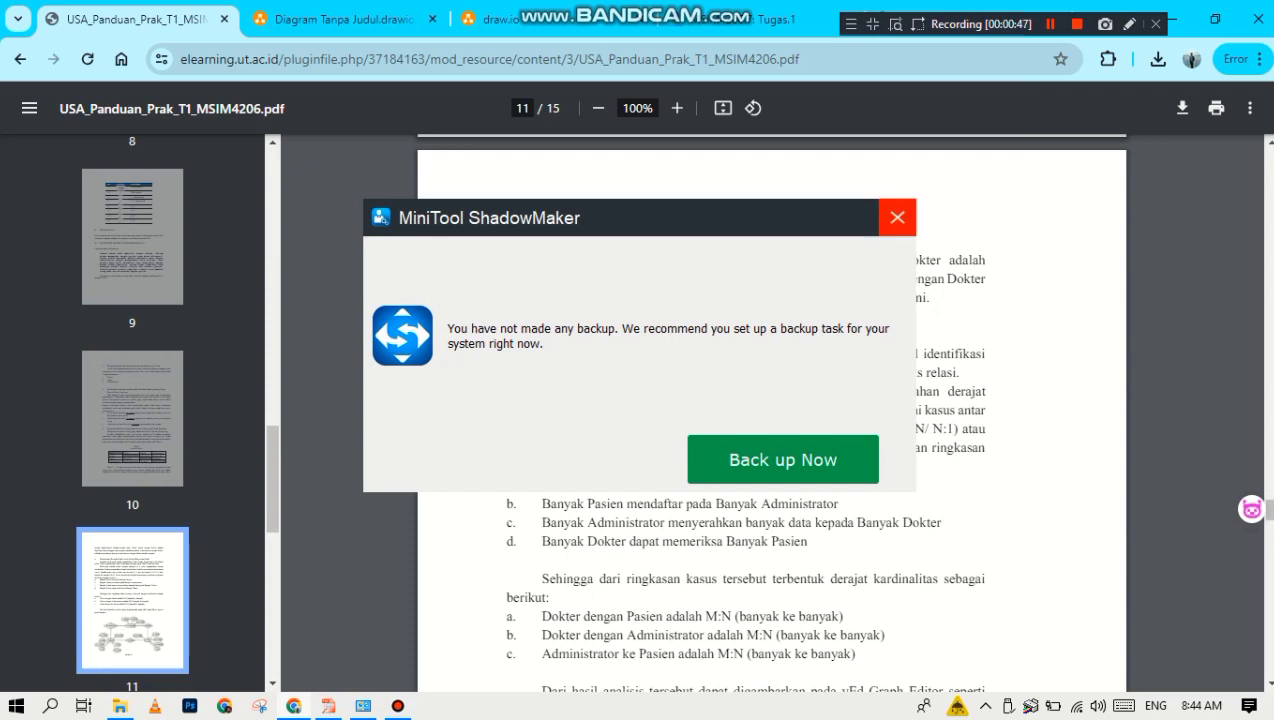
click(897, 217)
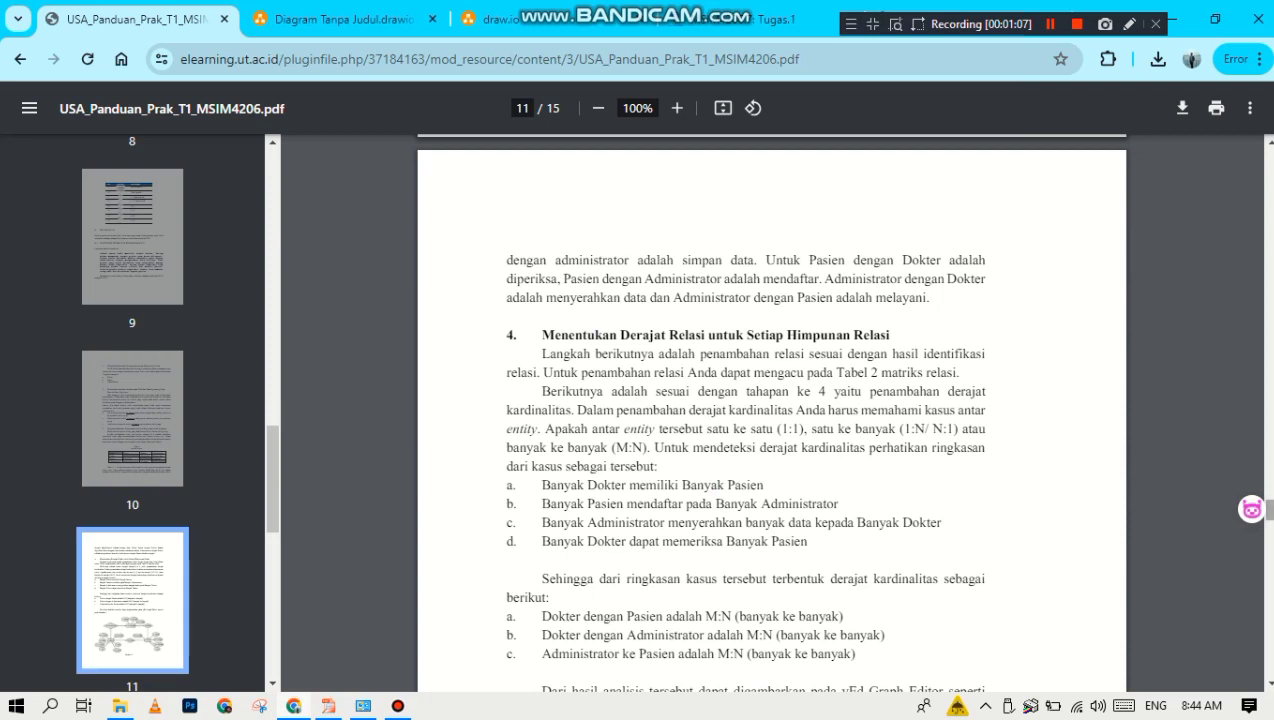
scroll(771, 412, down, 3)
scroll(771, 412, down, 3)
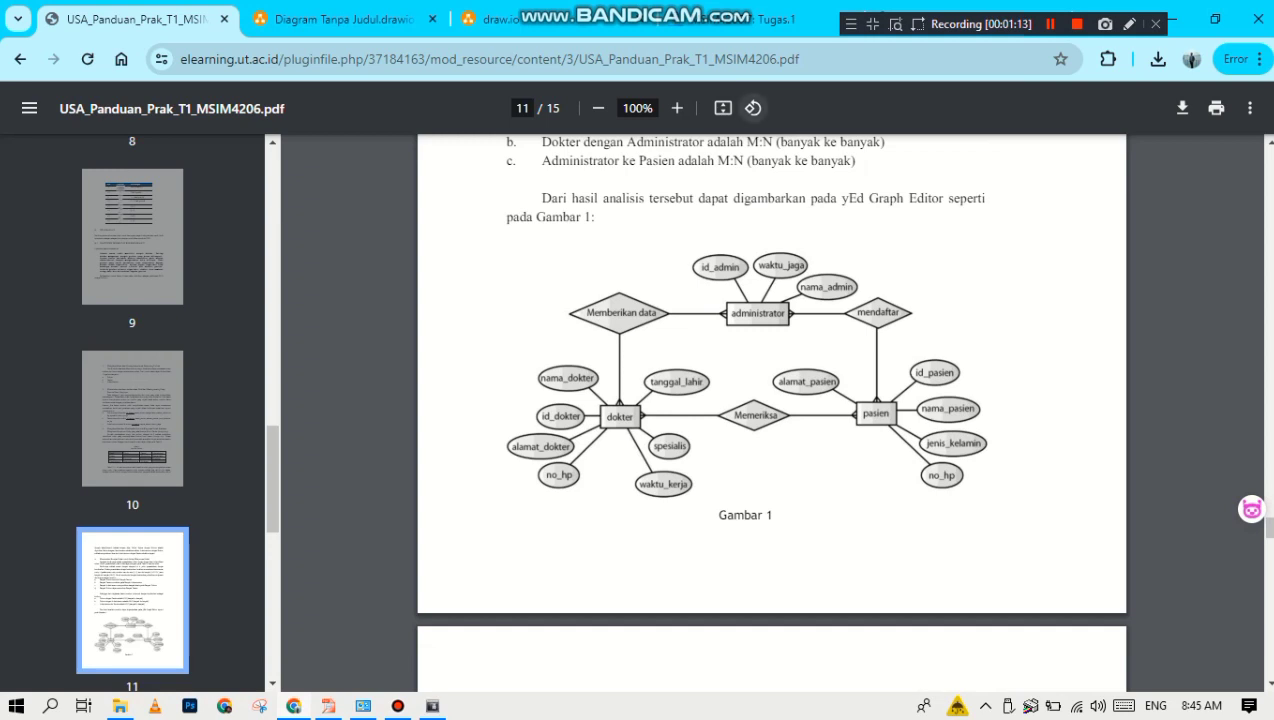
- Switch to draw.io and create a blank diagram in Google Drive's root folder under the default name
click(495, 19)
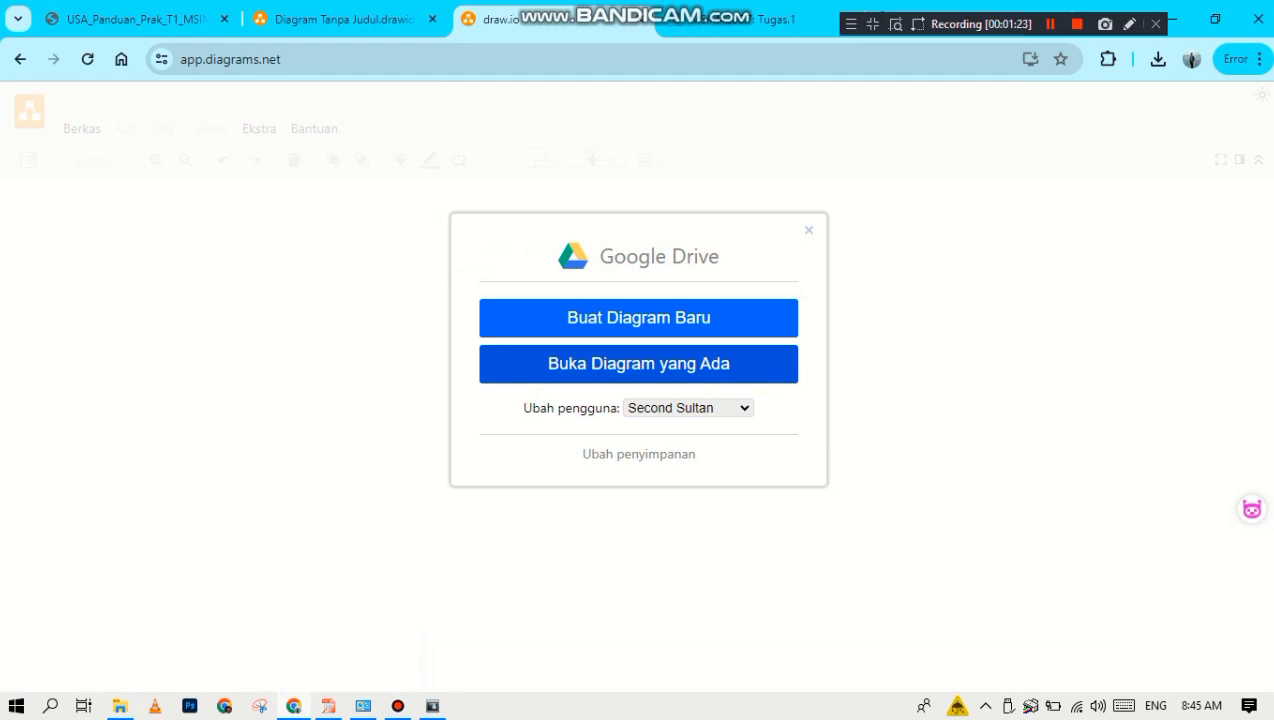
click(690, 317)
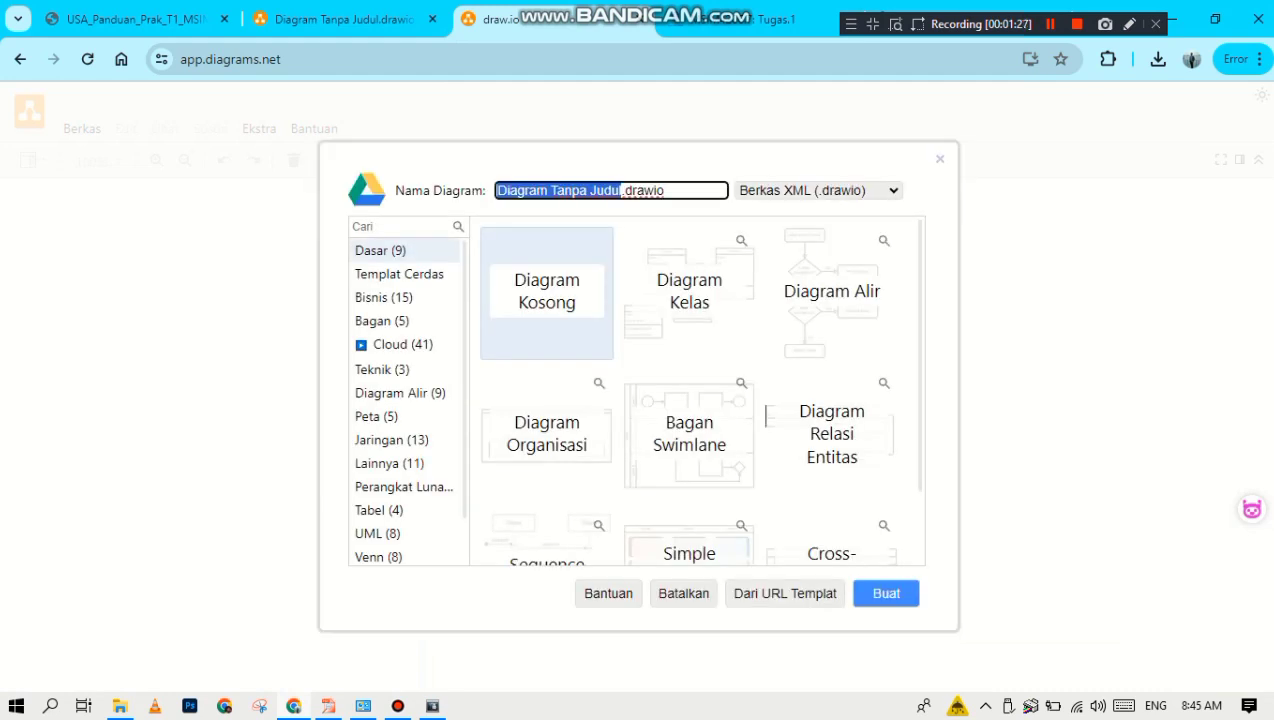
click(886, 593)
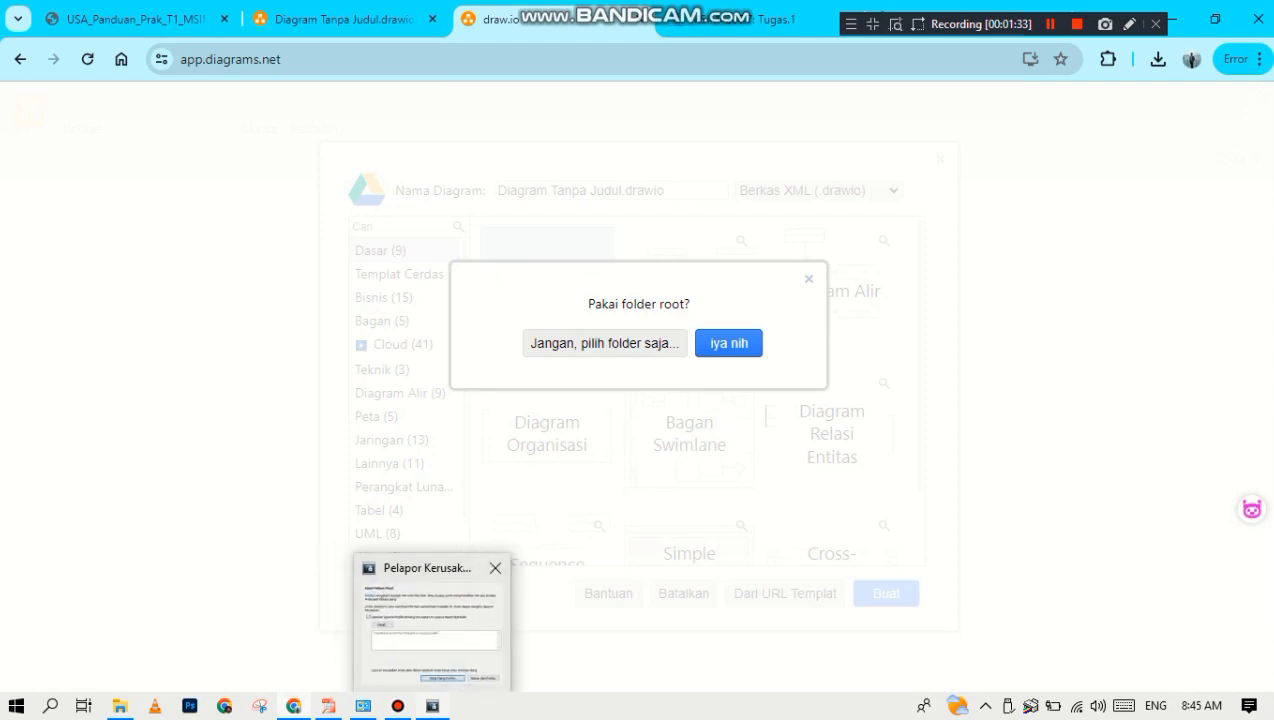
click(397, 705)
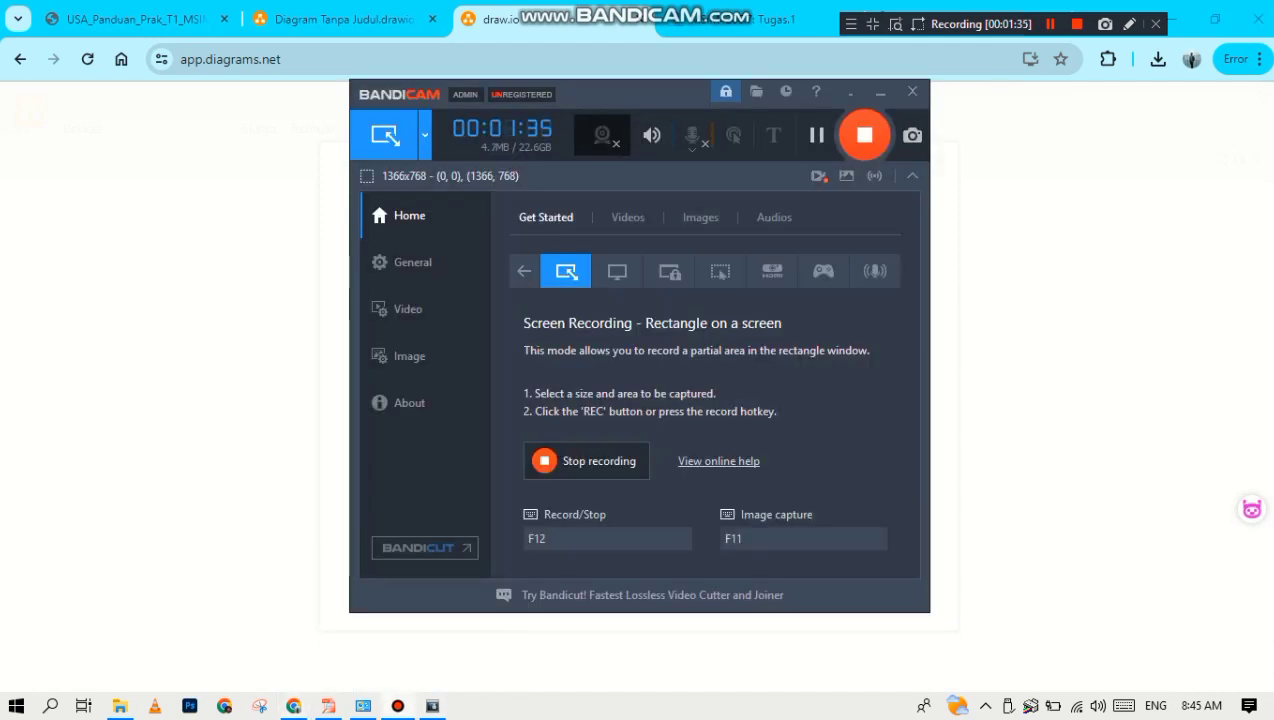
click(877, 92)
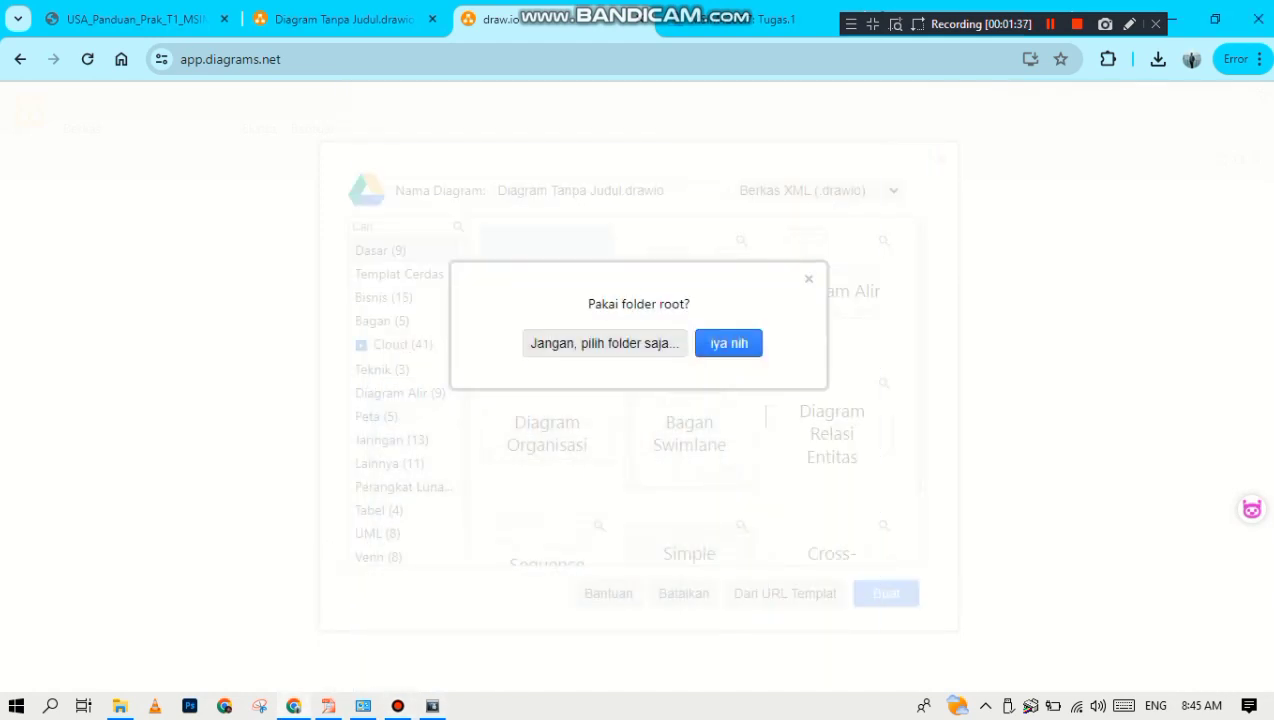
click(729, 343)
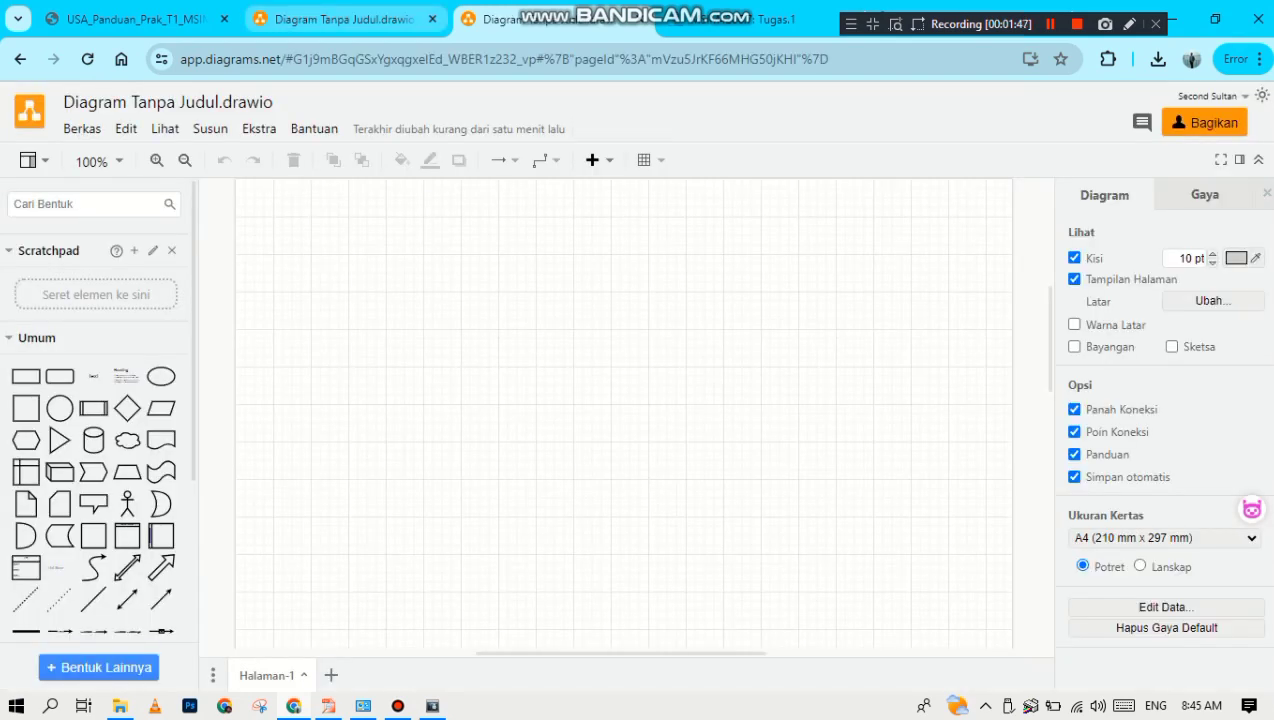
- Following the finished reference diagram, place a square on the right half of the new page and label it "customer"
click(343, 19)
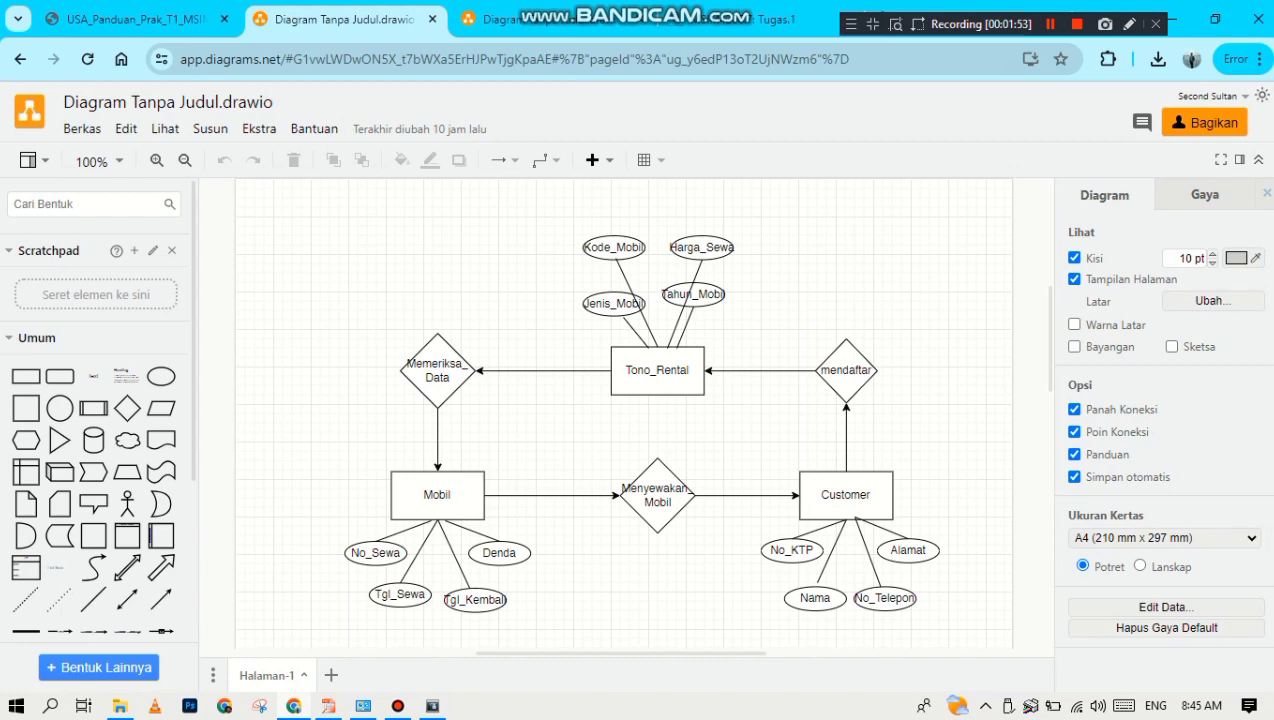
click(495, 19)
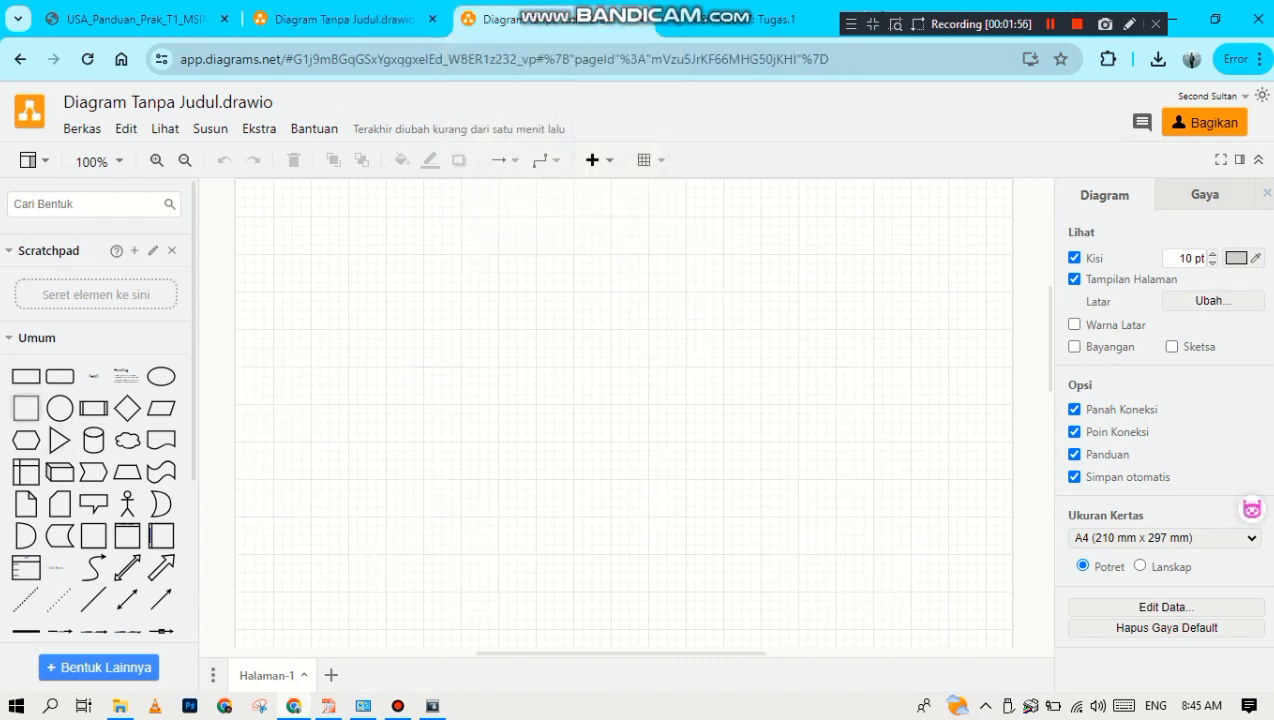
click(26, 408)
drag(620, 413, 864, 432)
double_click(864, 432)
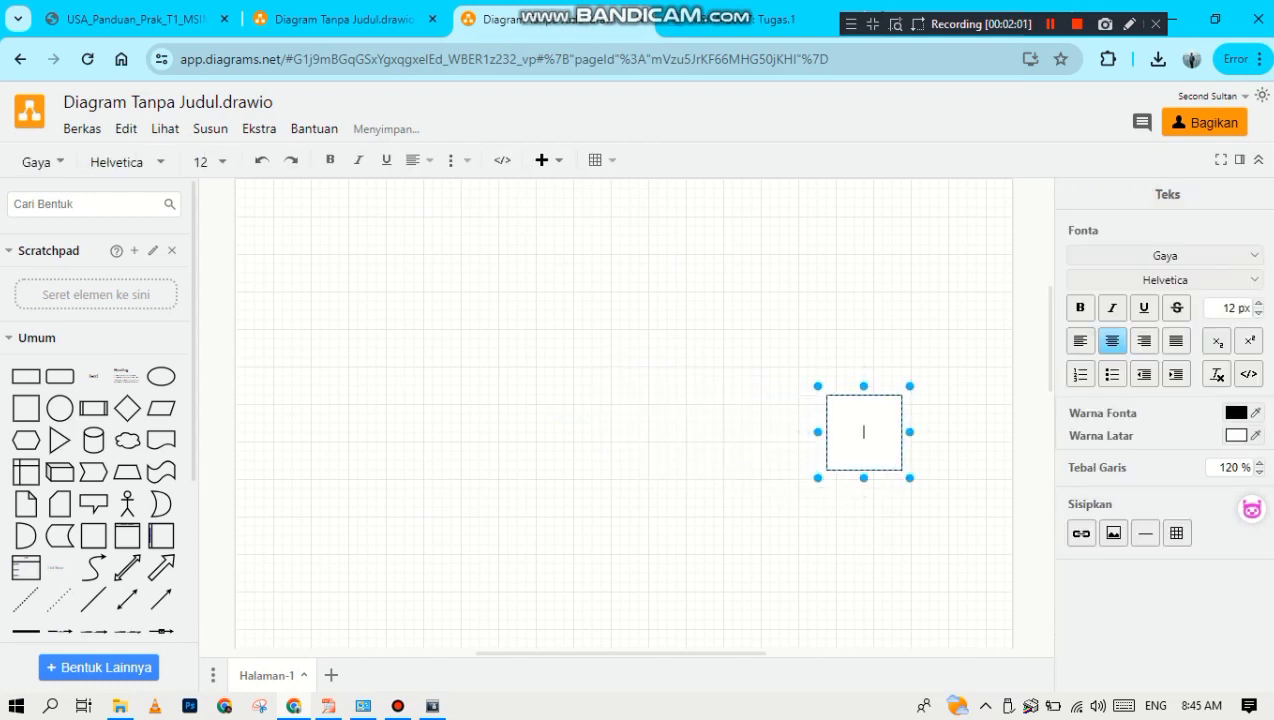
click(345, 19)
key(ctrl+Tab)
text(customer)
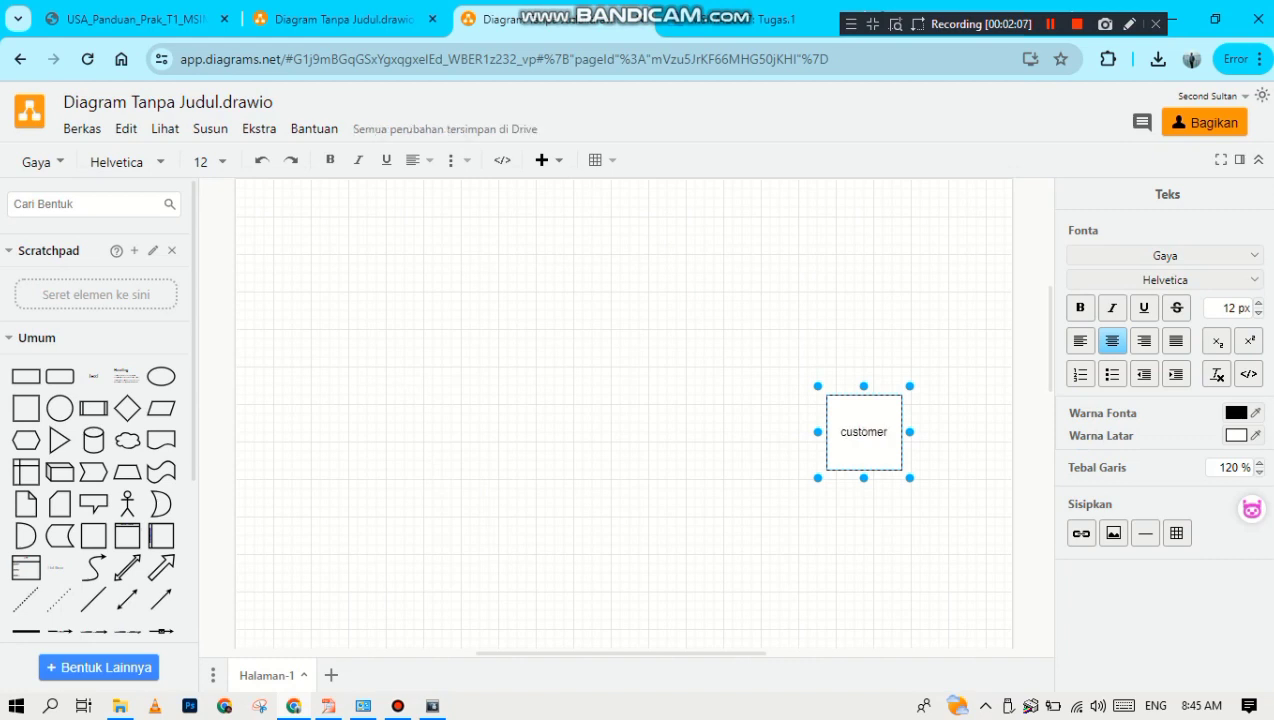
key(Escape)
- Place a diamond directly above the customer square and label it "mendaftar", as in the reference diagram
key(ctrl+shift+Tab)
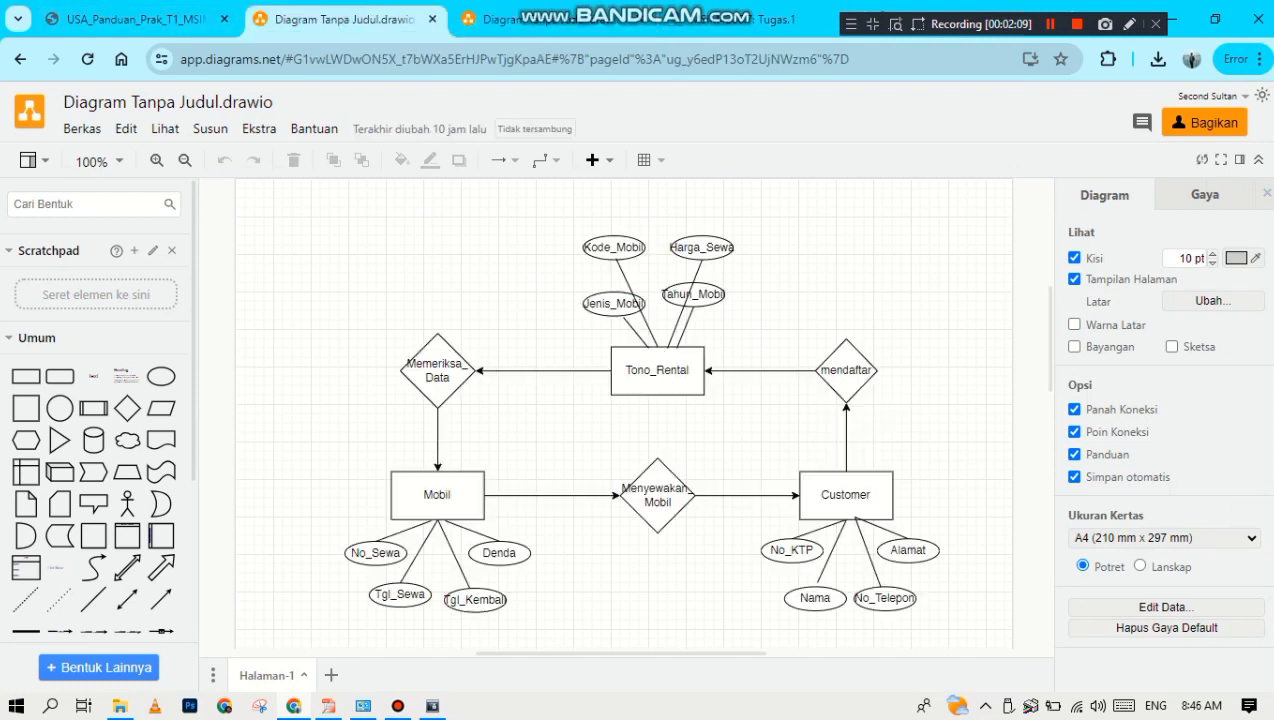
key(ctrl+Tab)
mouse_move(26, 408)
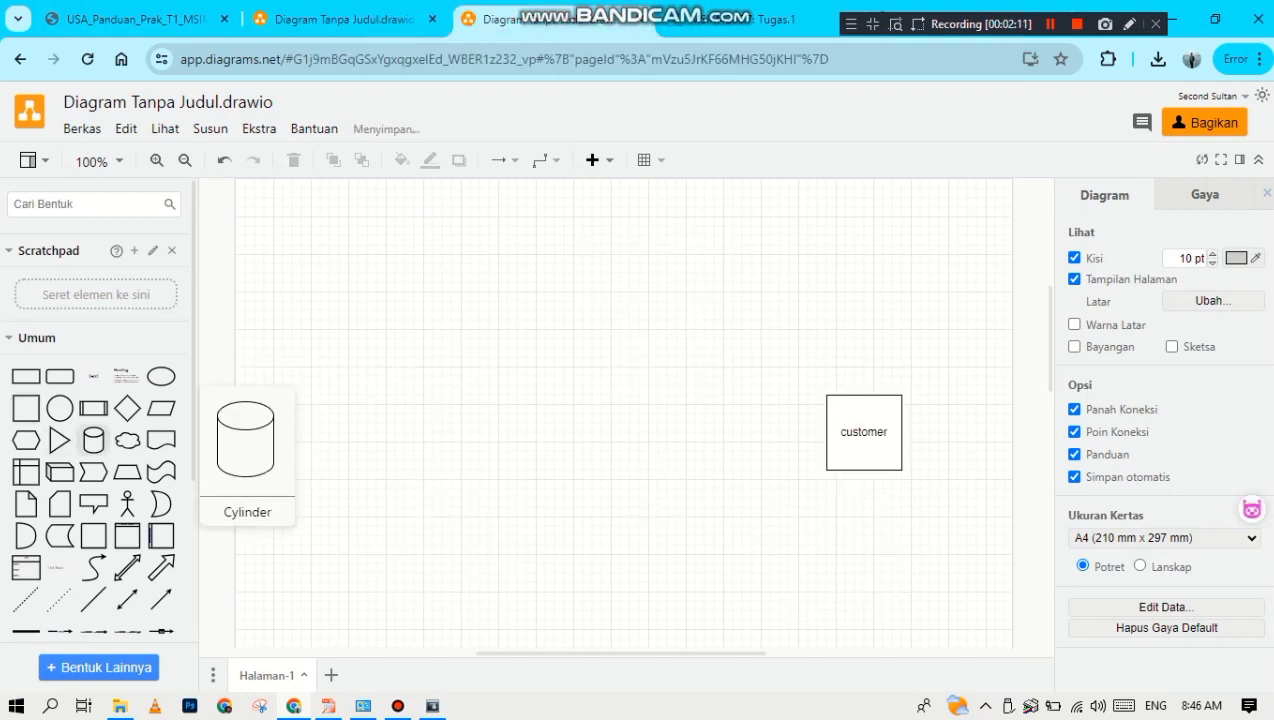
mouse_move(60, 440)
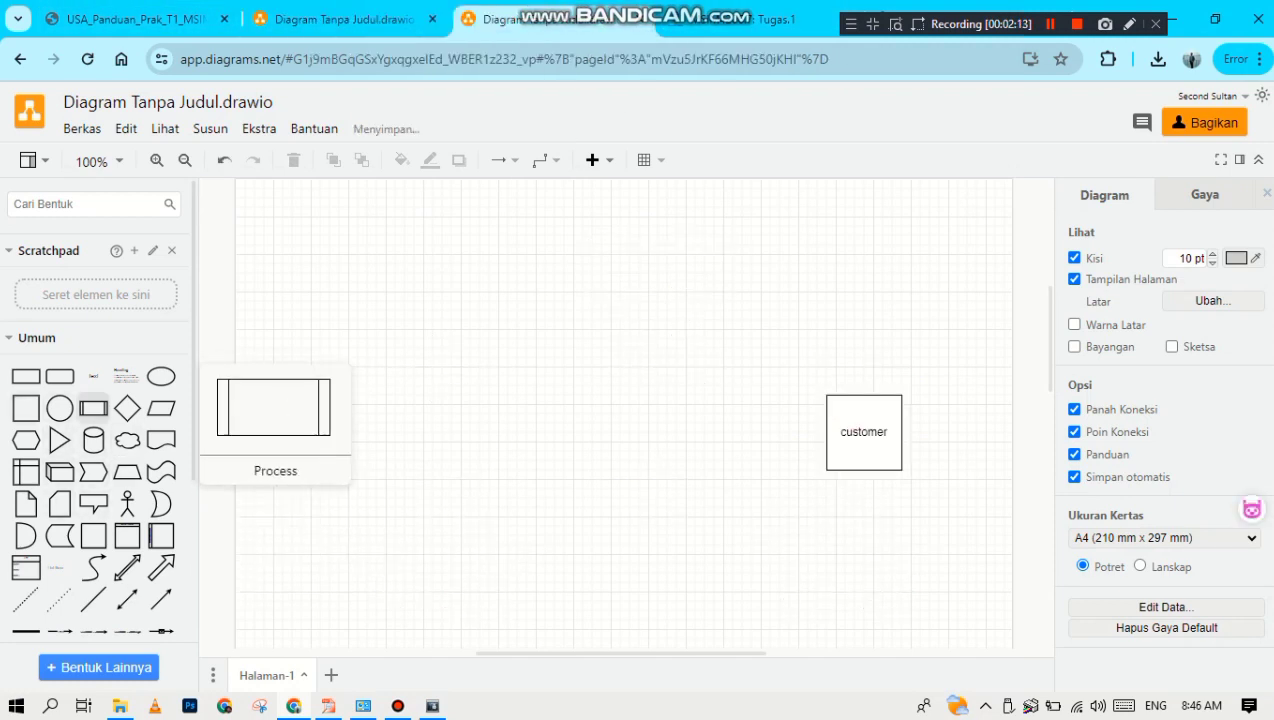
click(127, 408)
drag(620, 413, 864, 310)
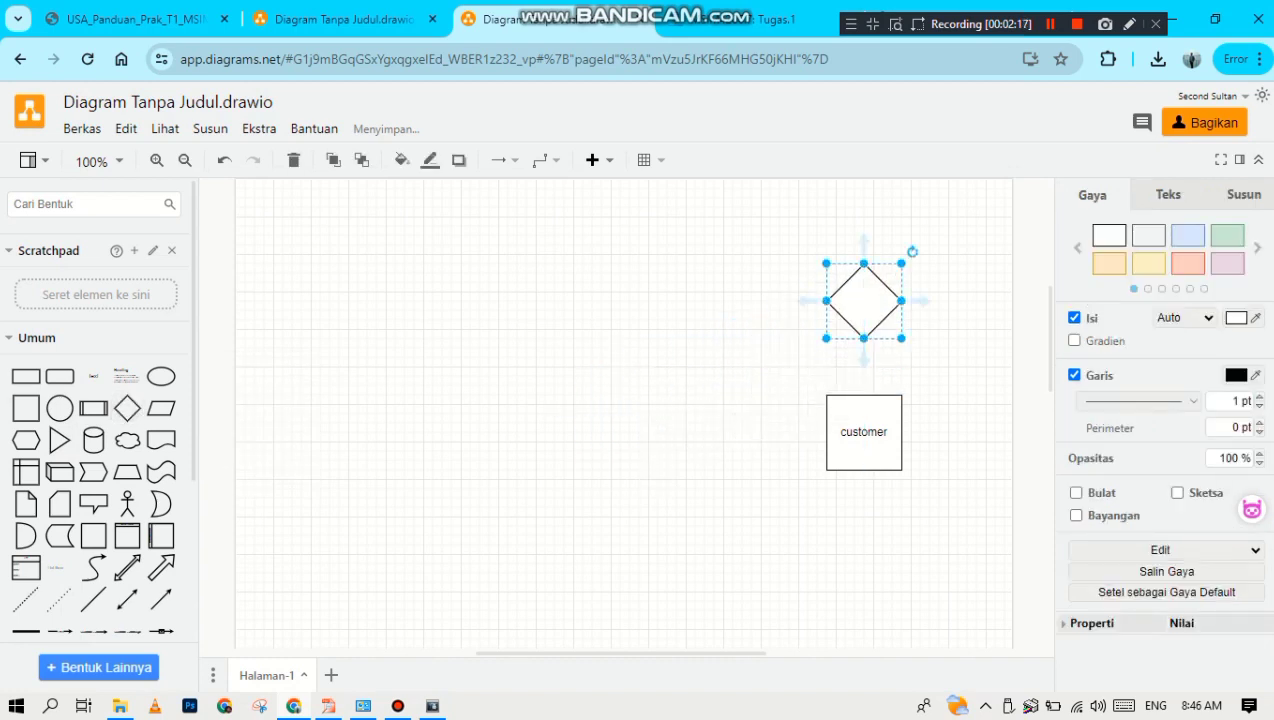
click(340, 19)
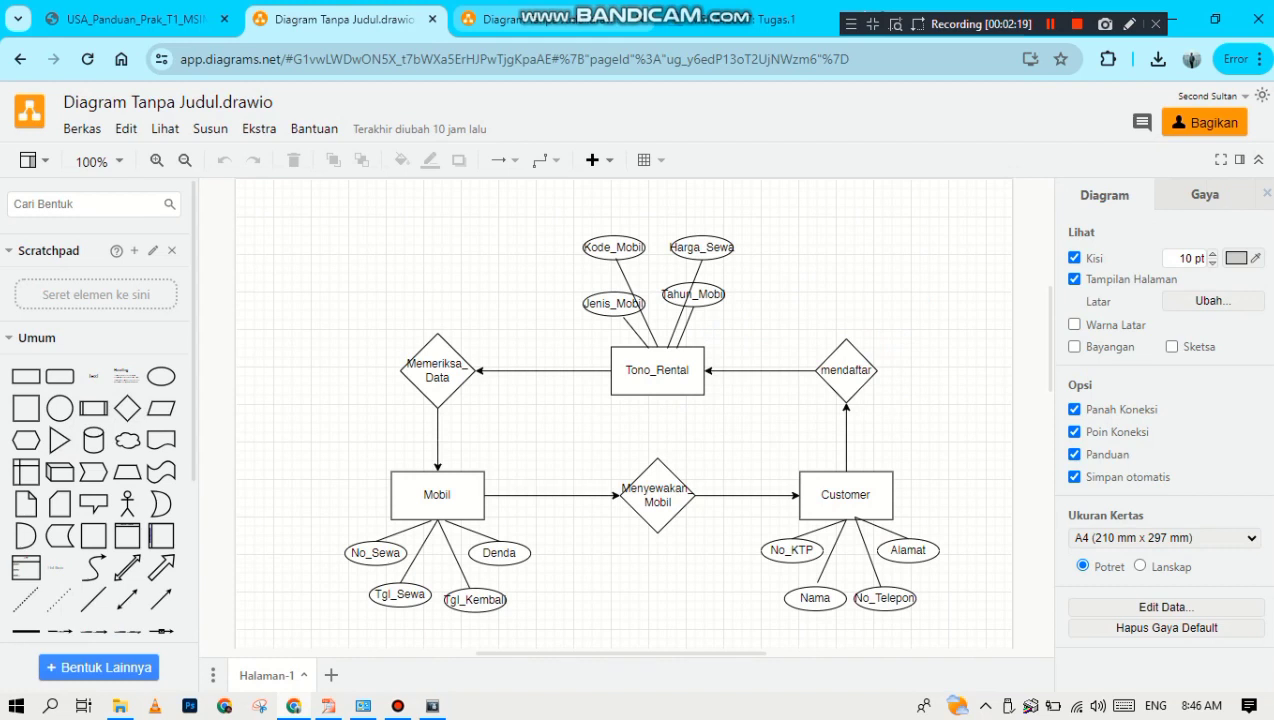
key(ctrl+Tab)
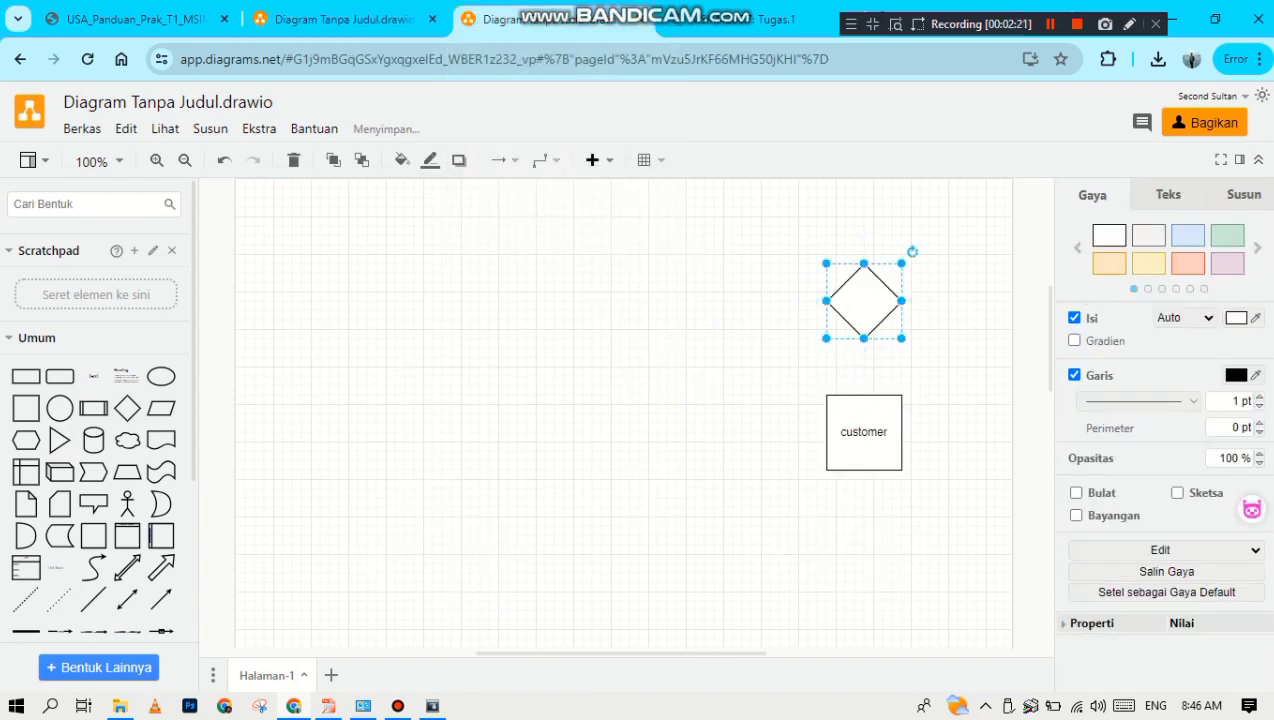
key(F2)
text(mendaftar)
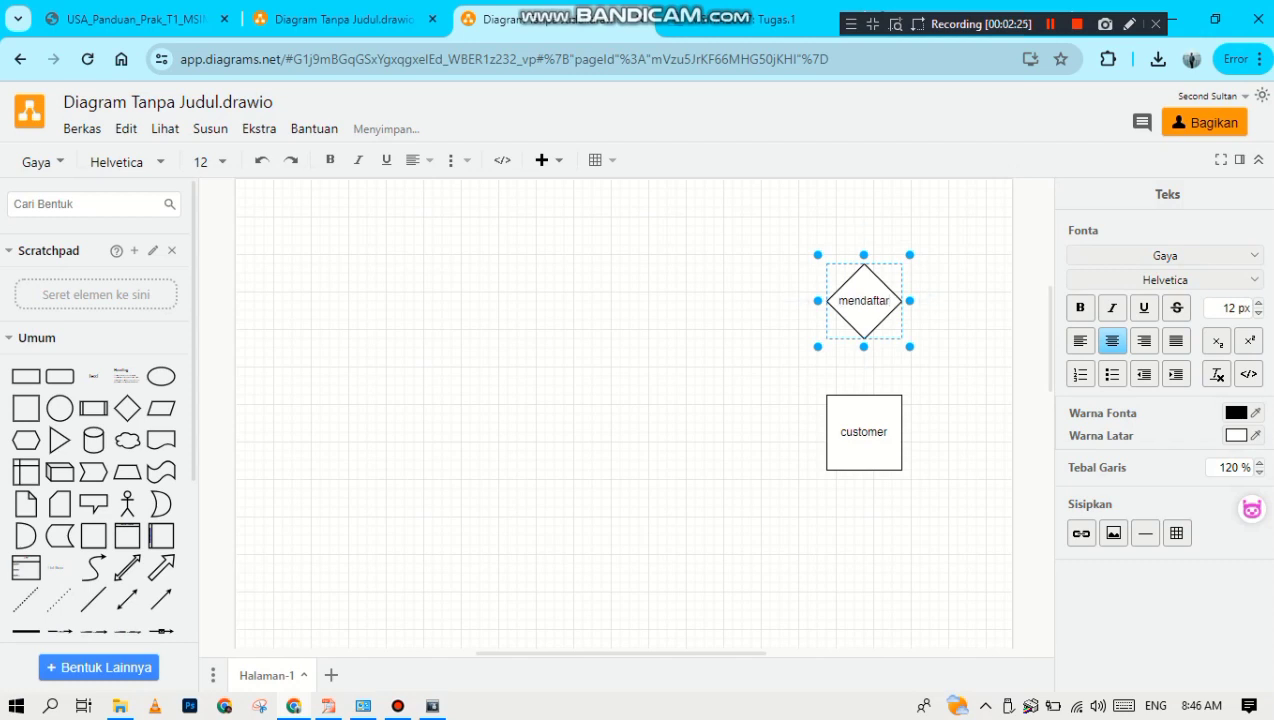
key(Escape)
key(Escape)
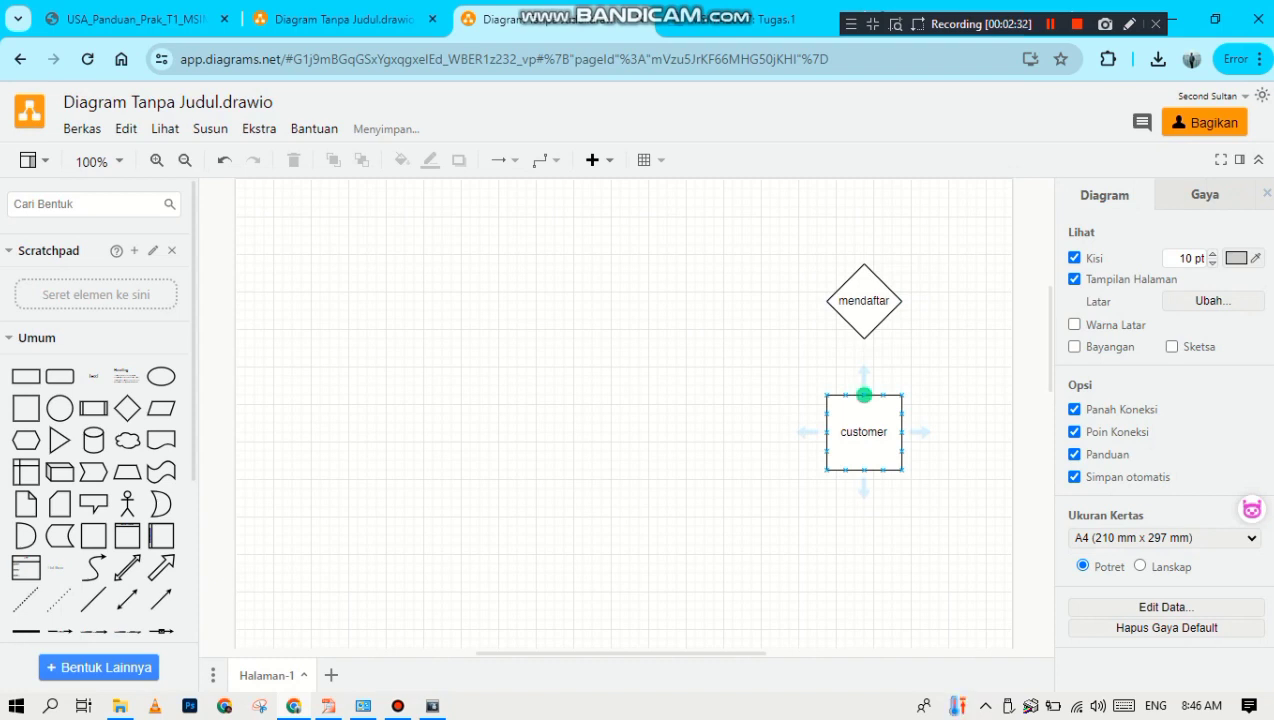
- Try an automatic arrow from the customer square up to the mendaftar diamond, and undo it
click(864, 396)
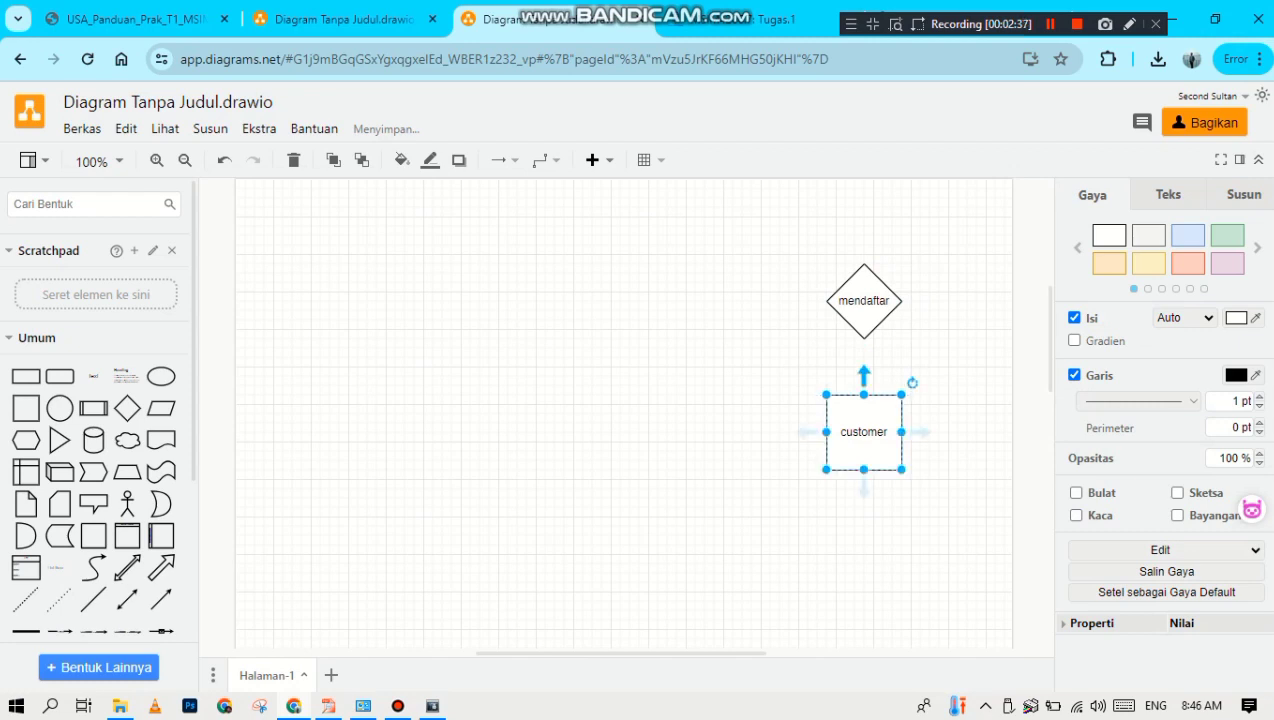
click(864, 376)
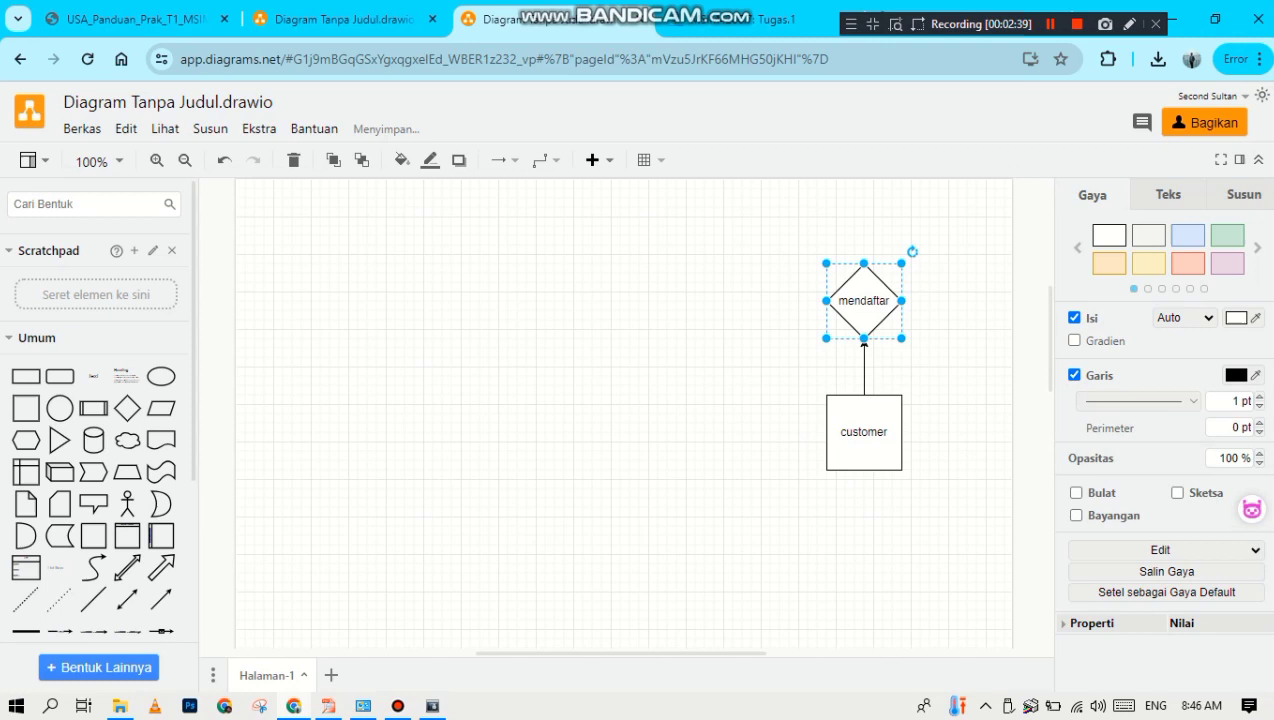
key(Escape)
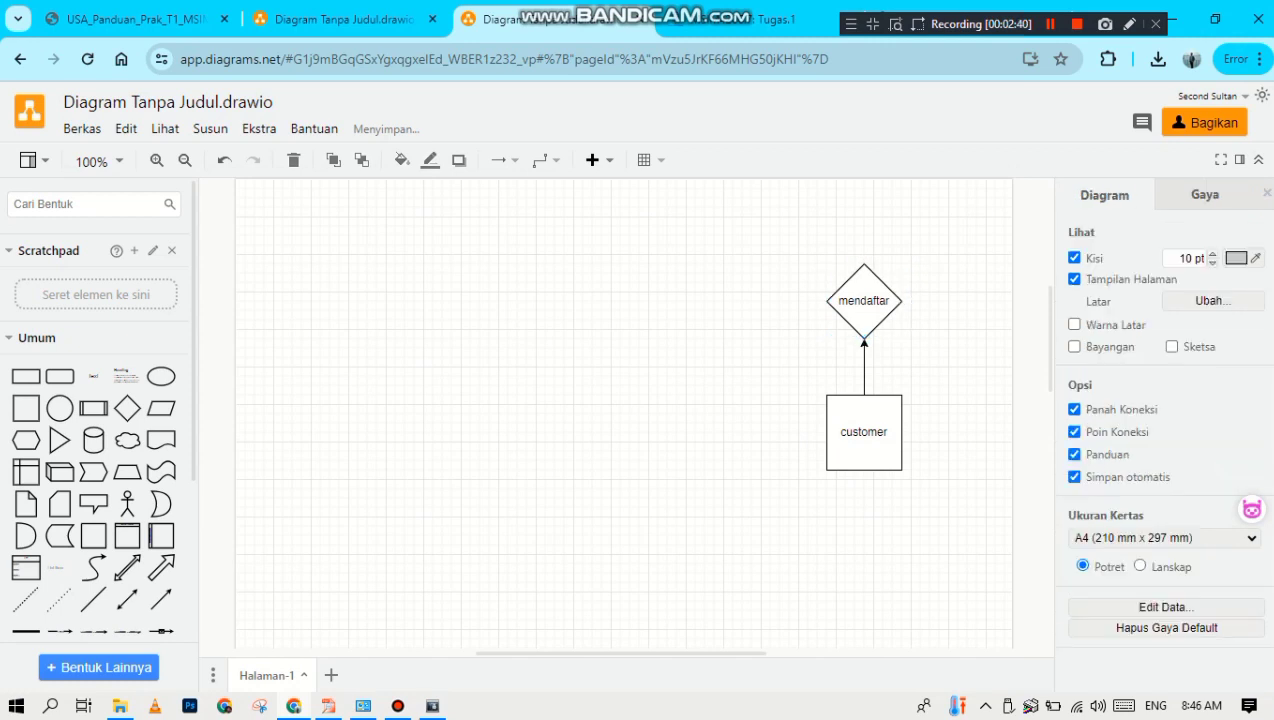
key(ctrl+z)
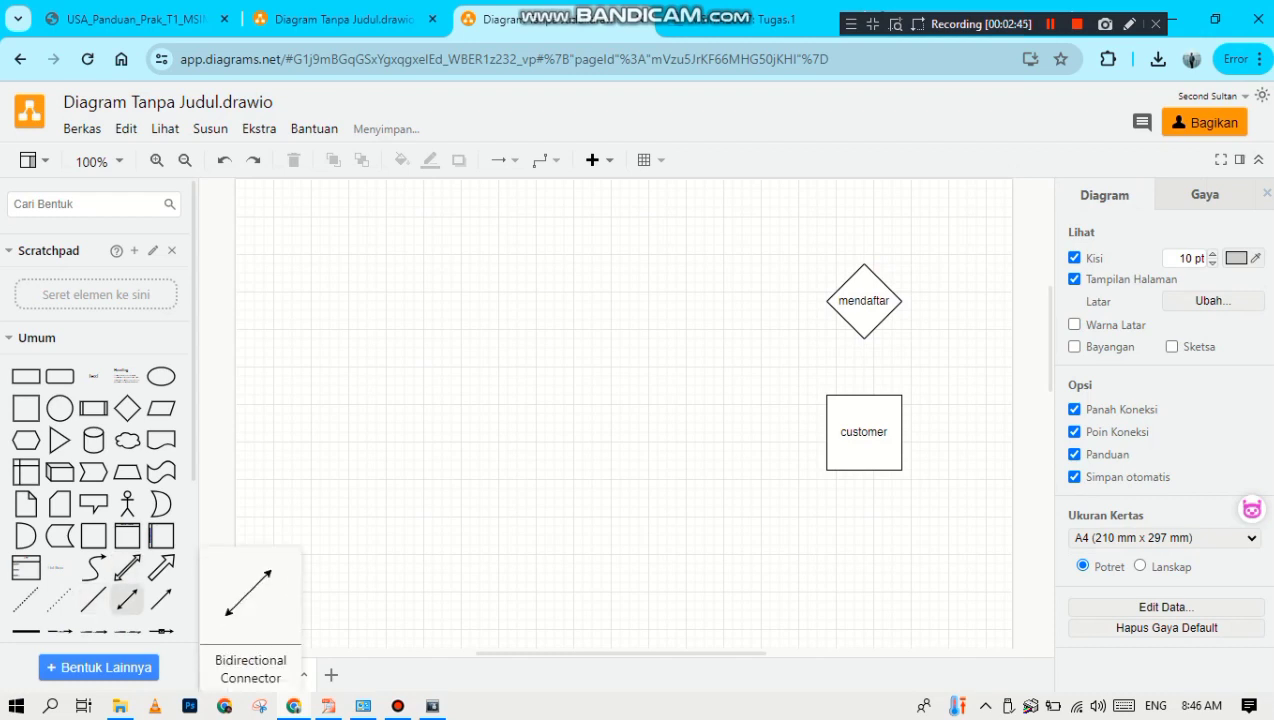
- Add a straight one-way arrow connector to the page
click(160, 598)
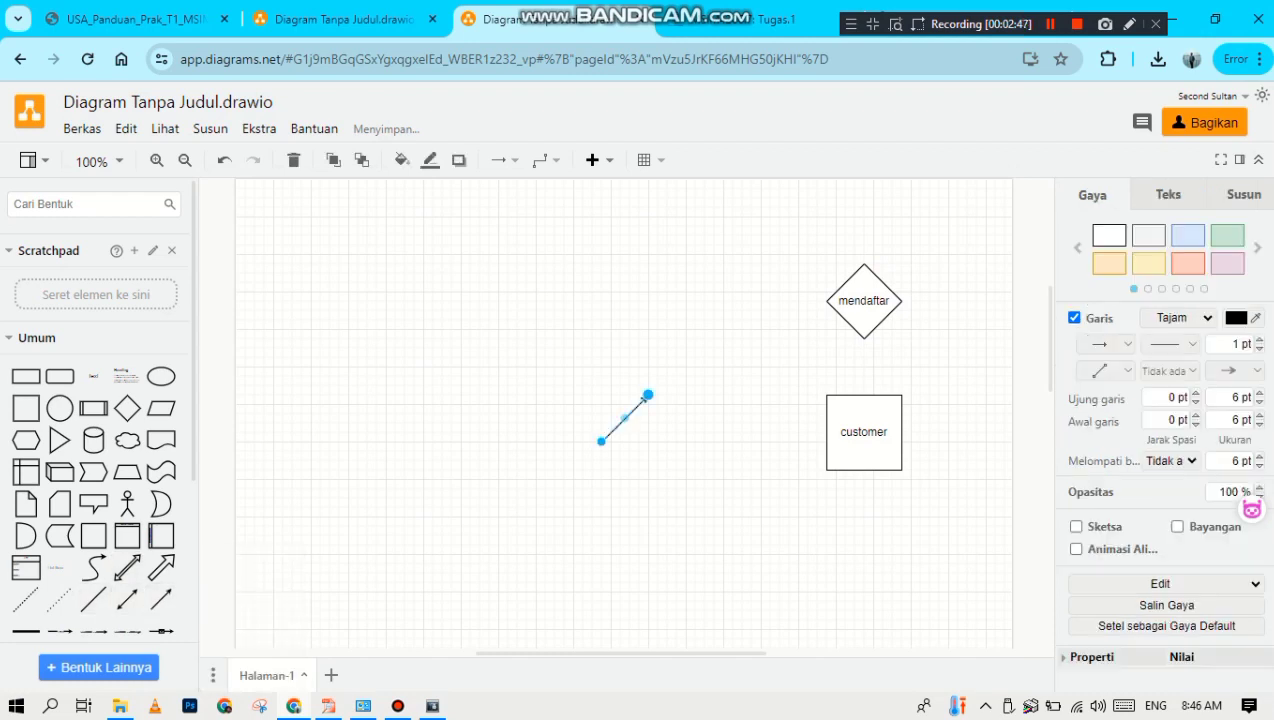
drag(625, 418, 780, 404)
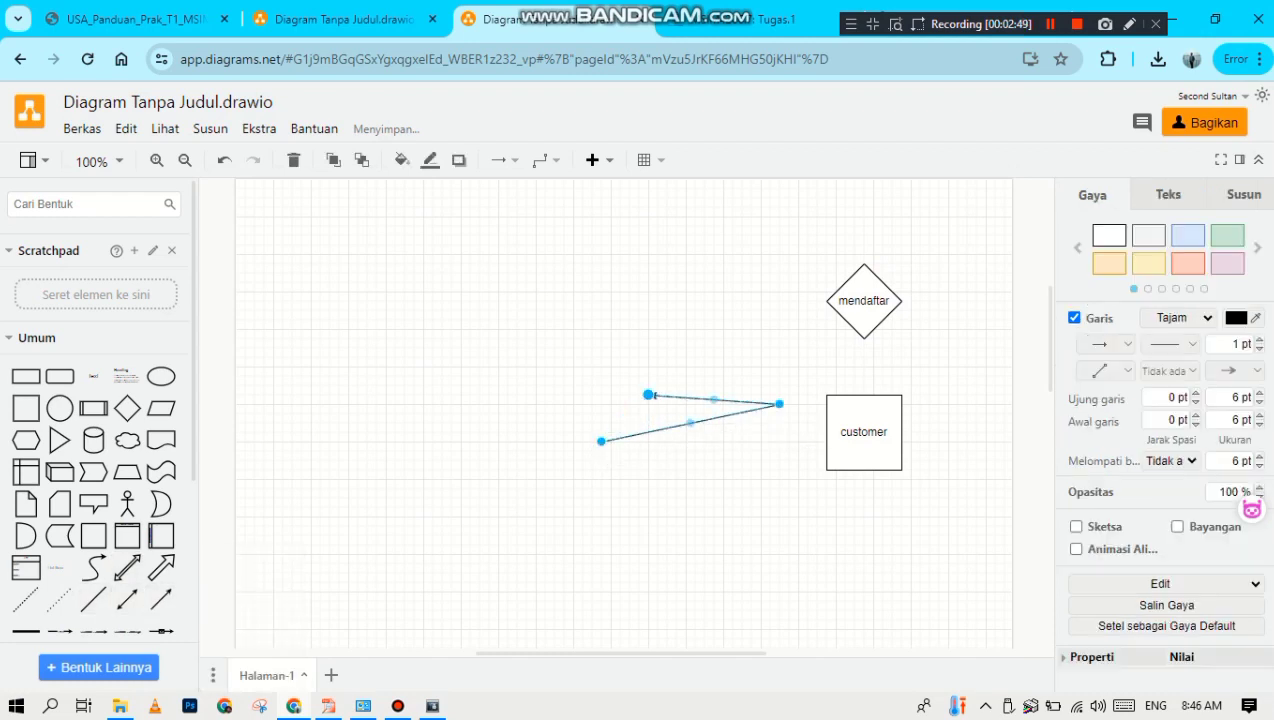
double_click(757, 410)
key(BackSpace)
key(BackSpace)
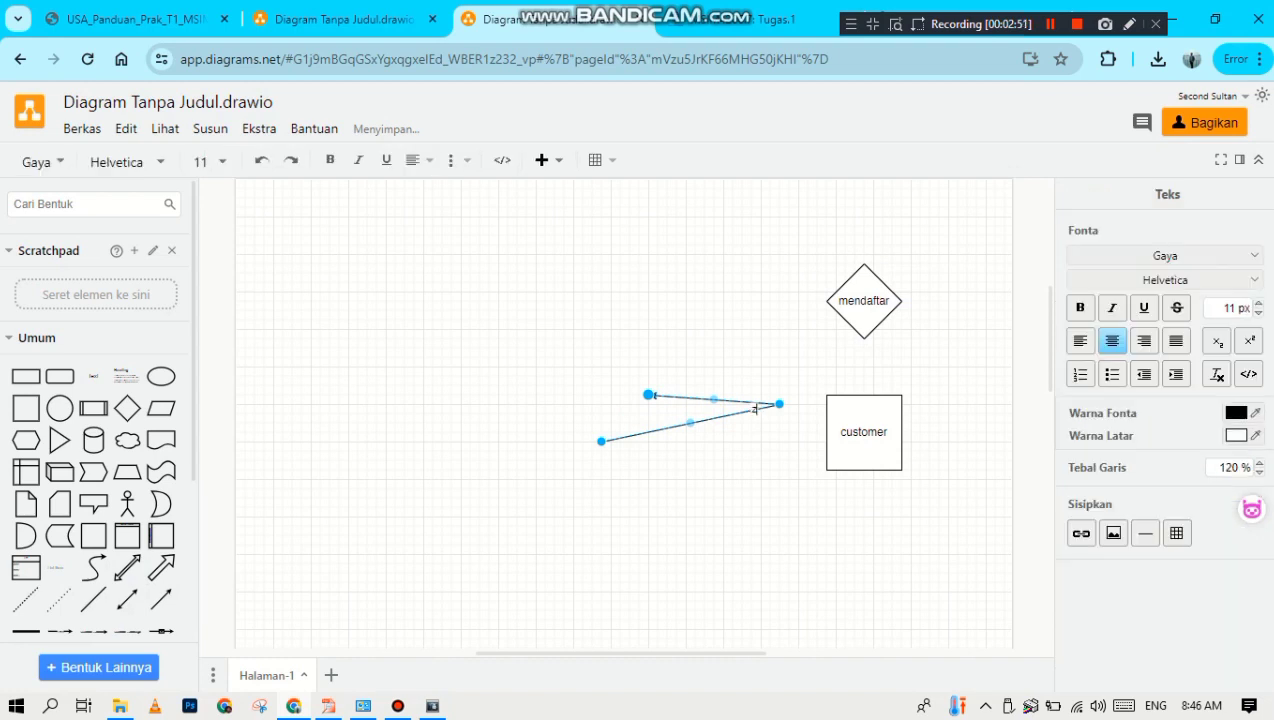
key(Escape)
key(ctrl+z)
key(ctrl+z)
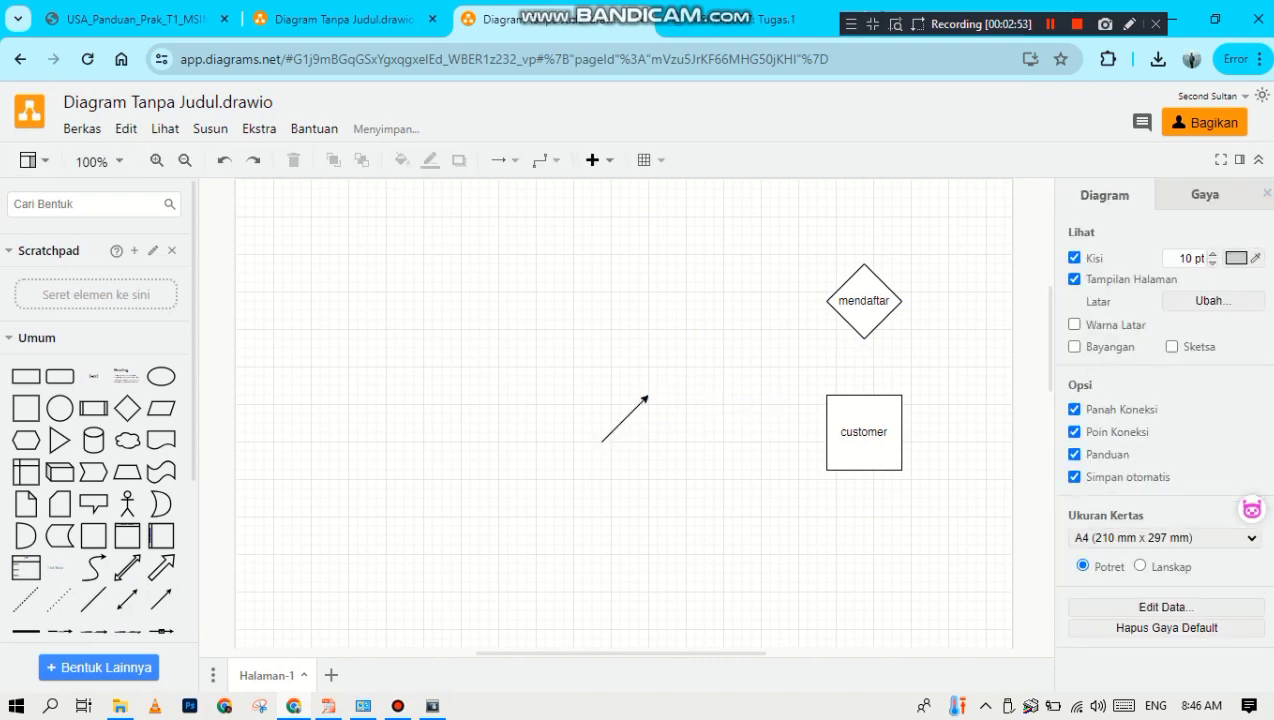
- Move the loose arrow beside the shapes and attach it from the customer square's top to the mendaftar diamond's bottom corner
drag(624, 420, 887, 380)
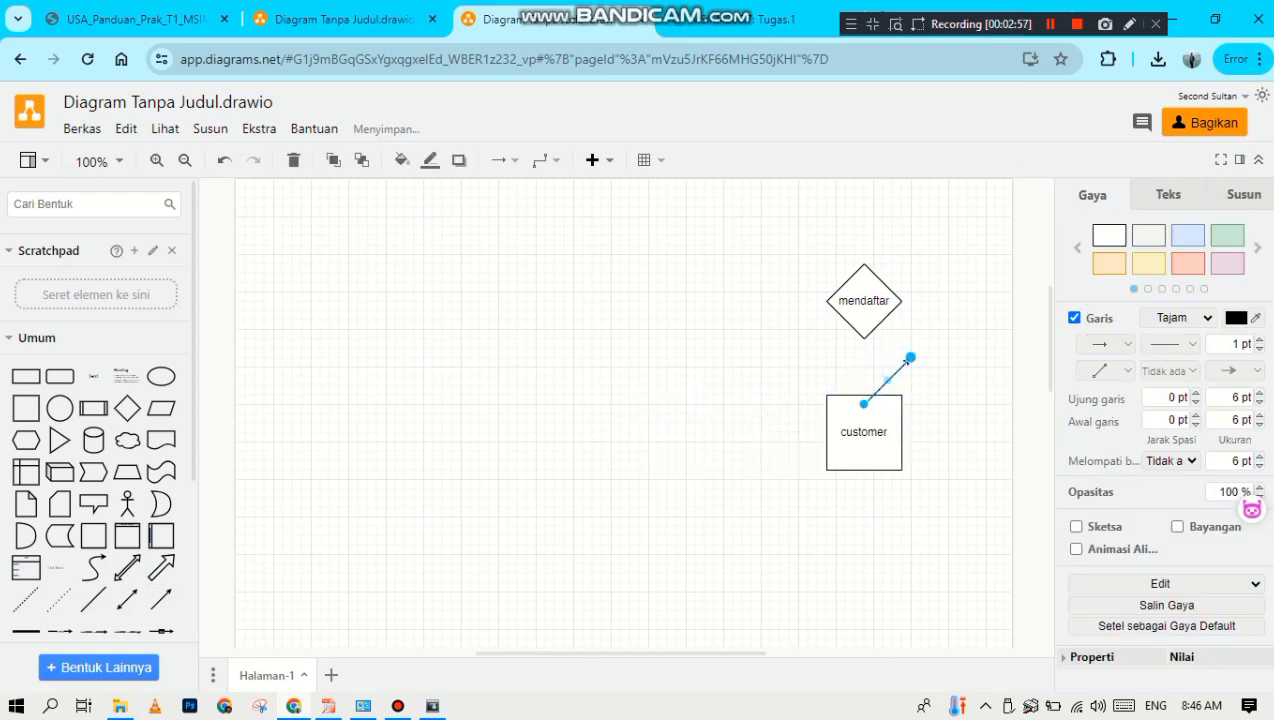
click(878, 395)
drag(864, 404, 864, 395)
drag(909, 358, 864, 338)
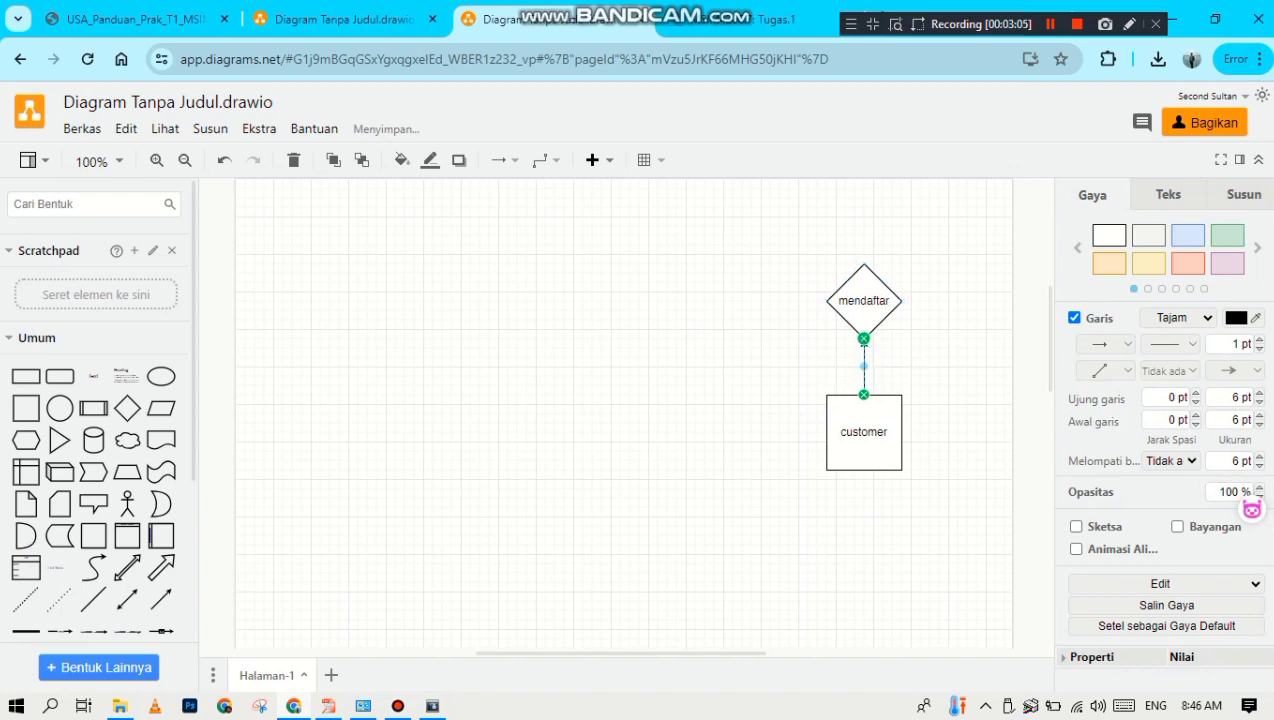
key(Escape)
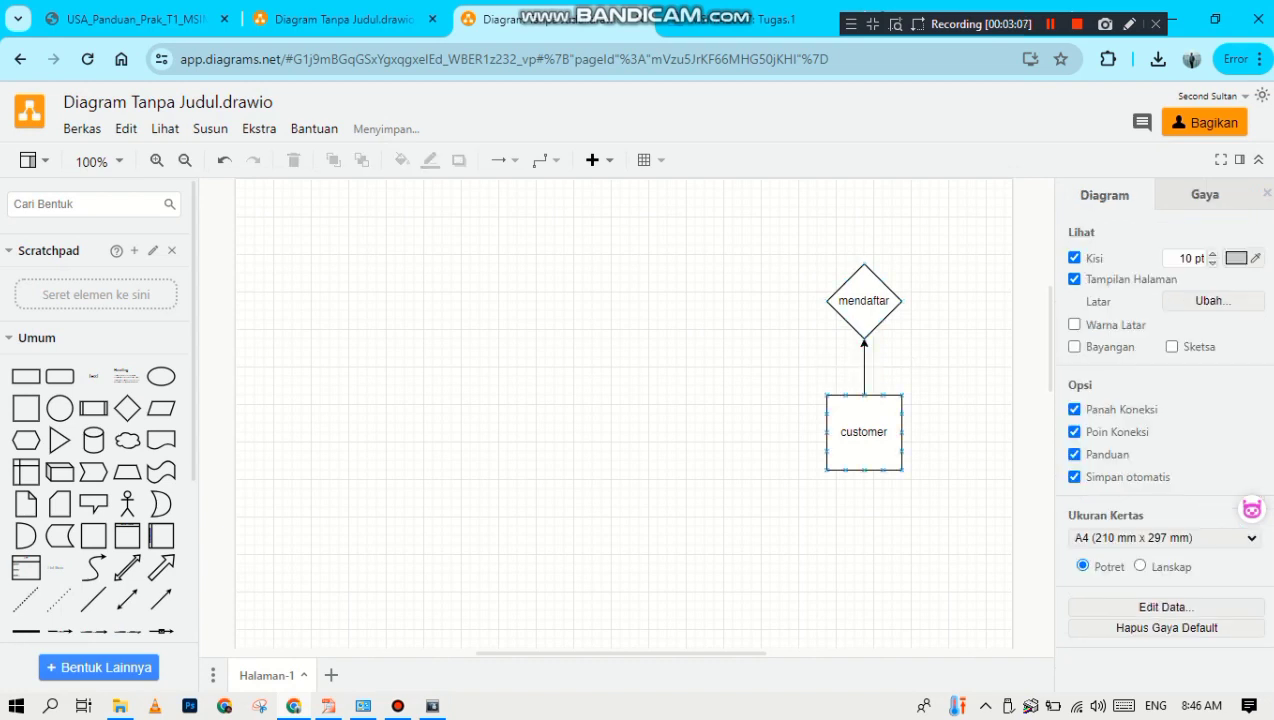
- Compare the finished reference diagram's entities, attributes and relations with the TUGAS 1 case description in the PDF reader
key(ctrl+shift+Tab)
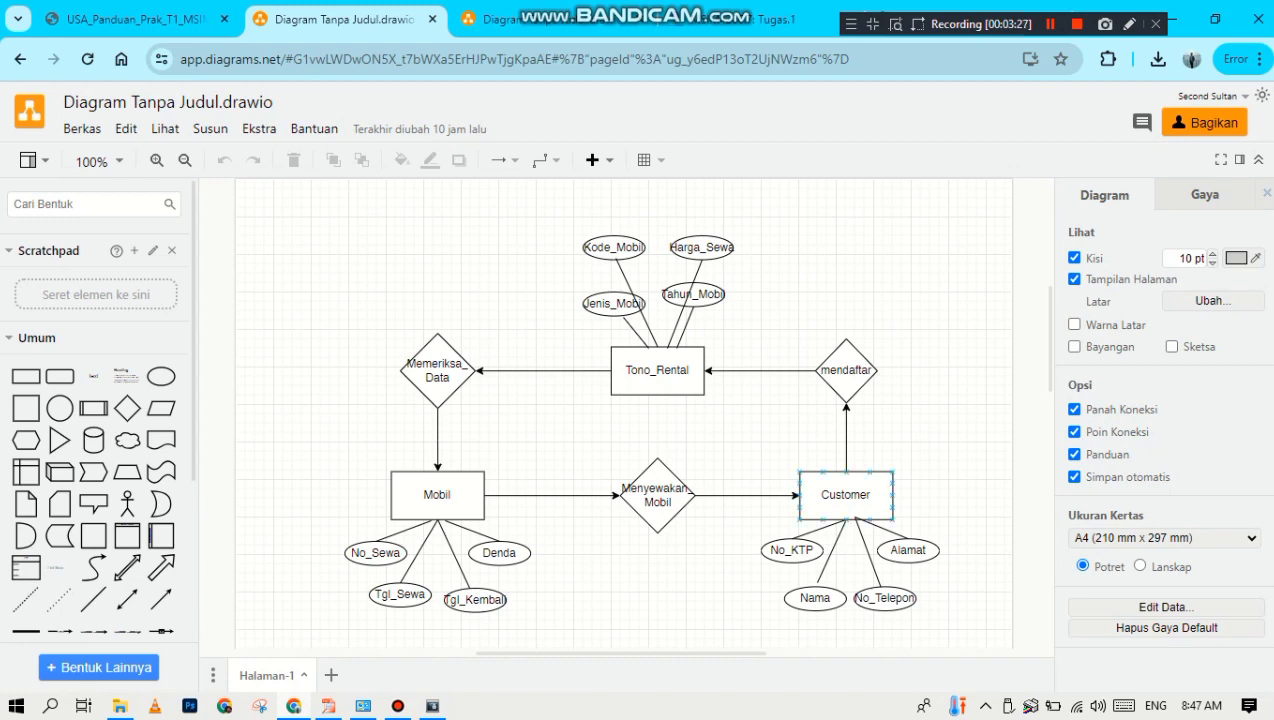
key(Escape)
click(328, 705)
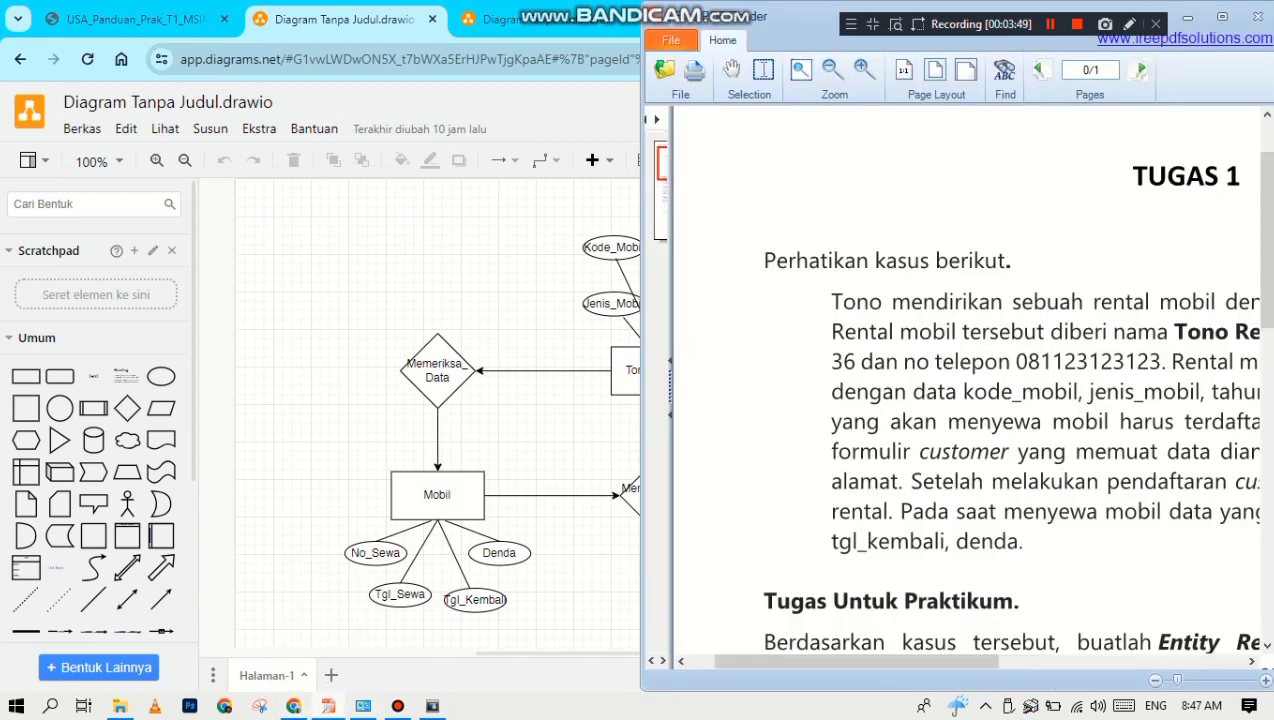
click(1221, 17)
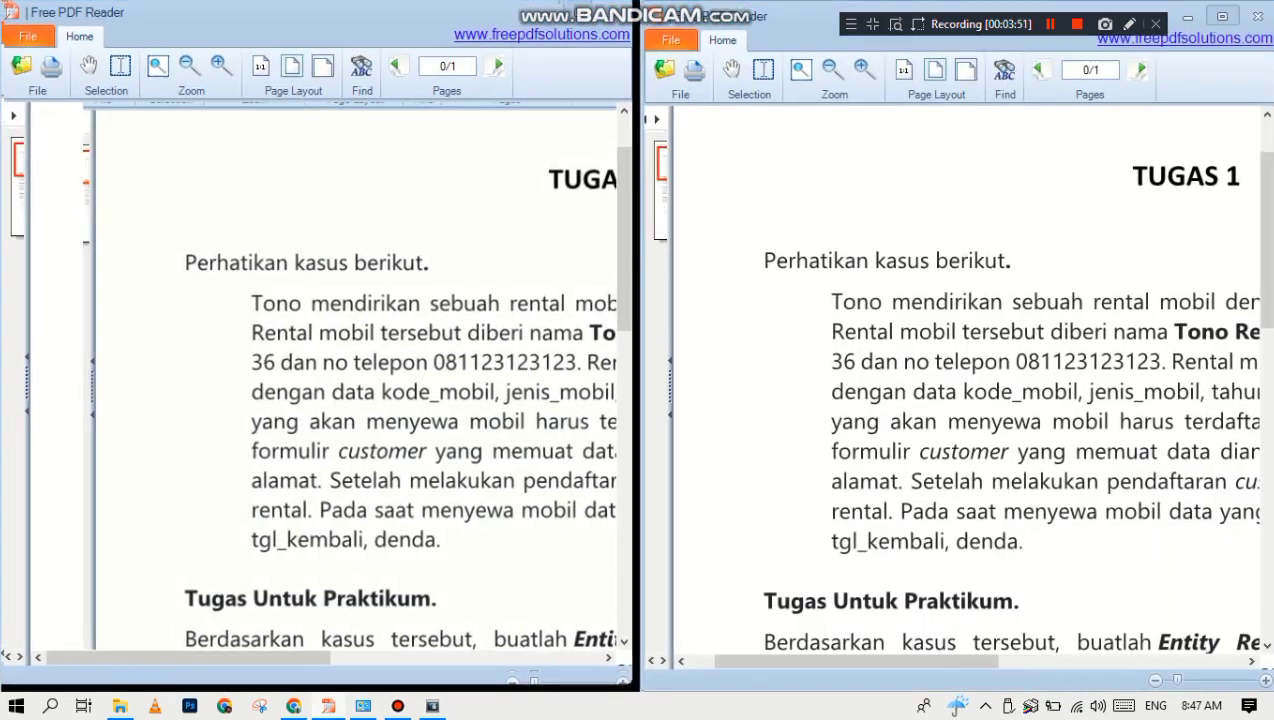
scroll(643, 405, down, 1)
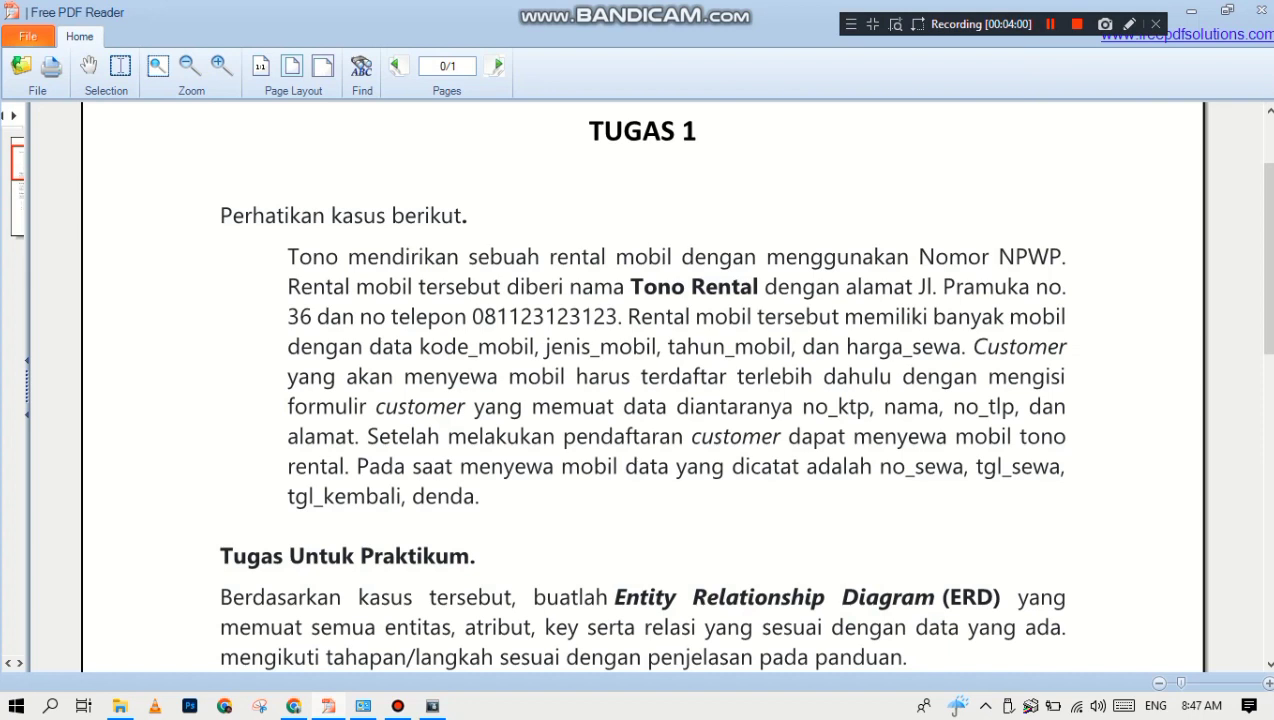
key(alt+Tab)
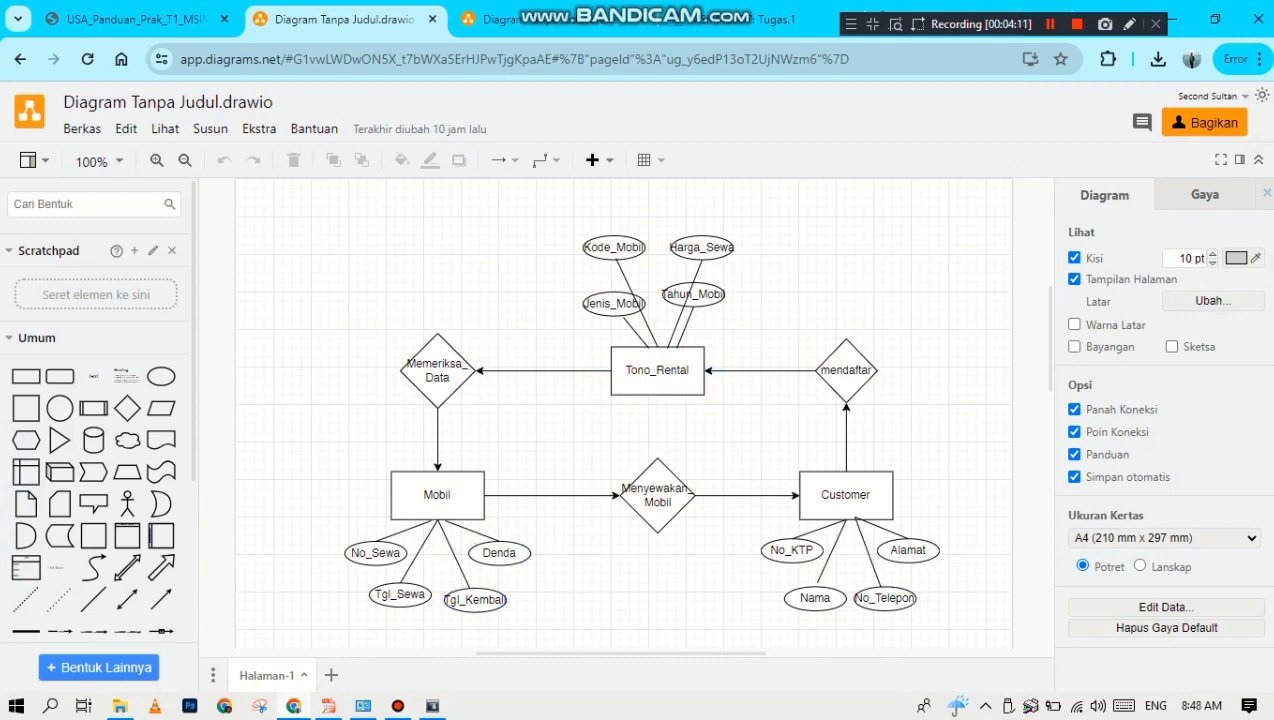
key(alt+Tab)
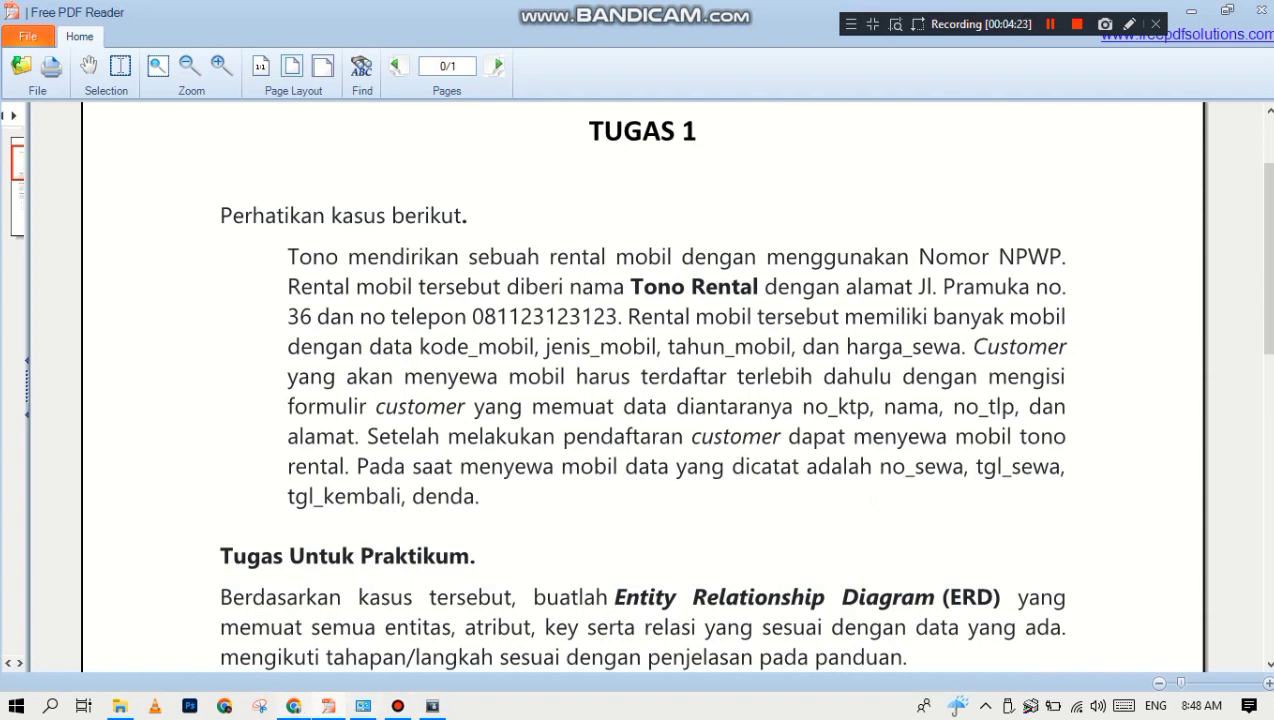
key(alt+Tab)
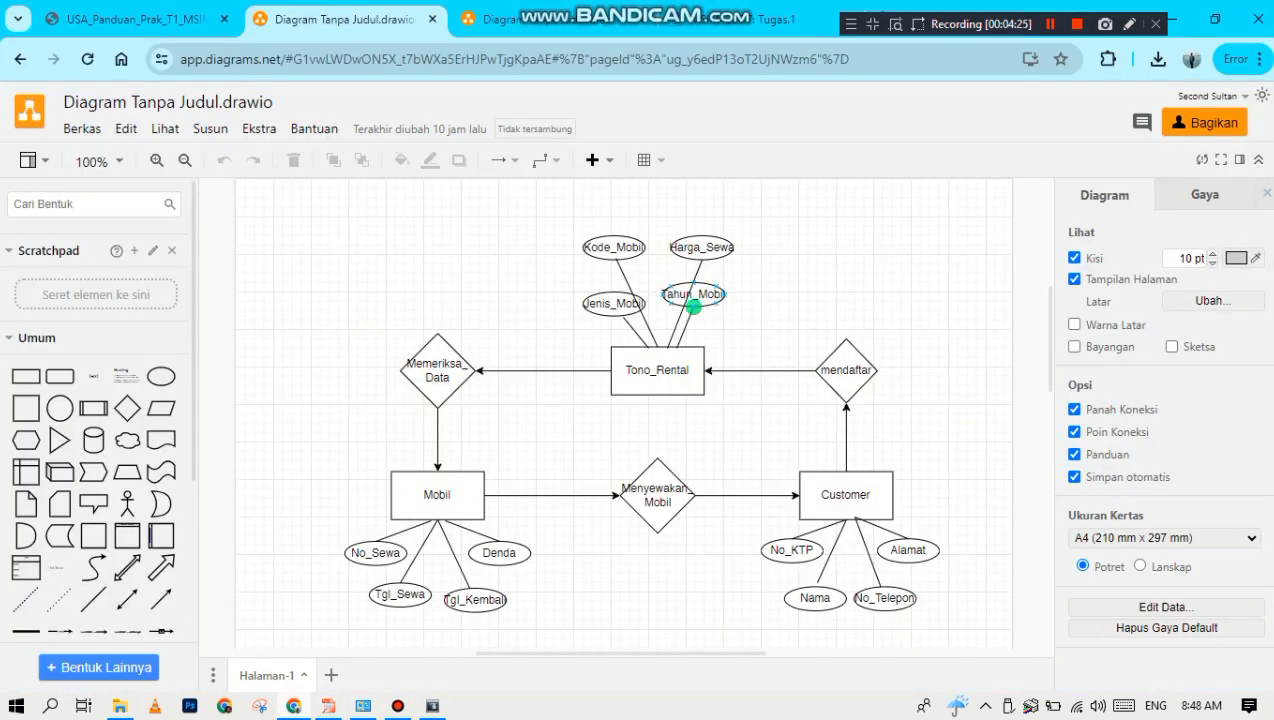